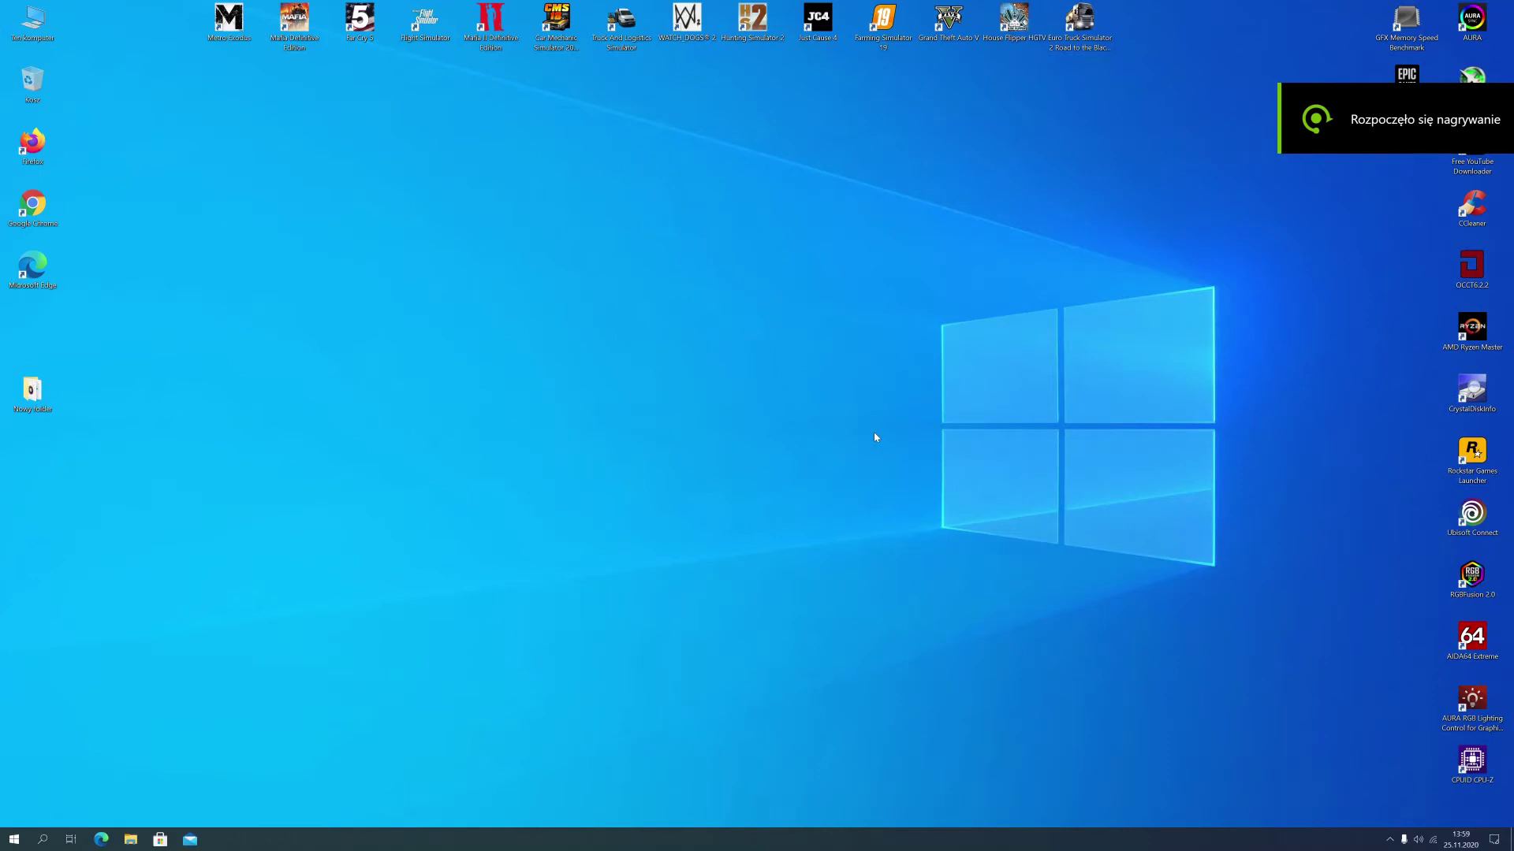
left_click(1389, 840)
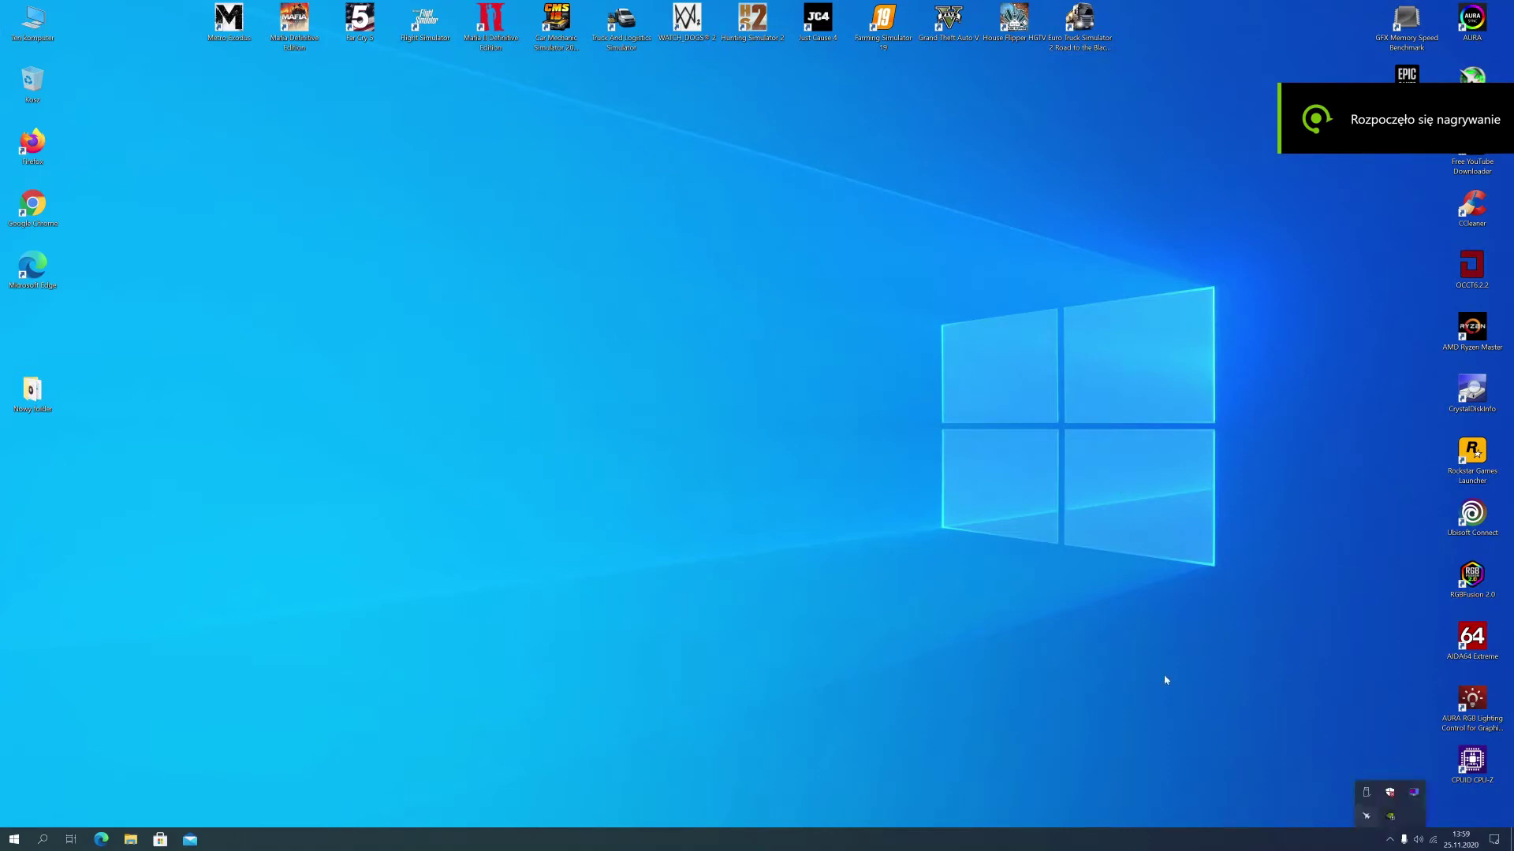
left_click(1018, 622)
key("super")
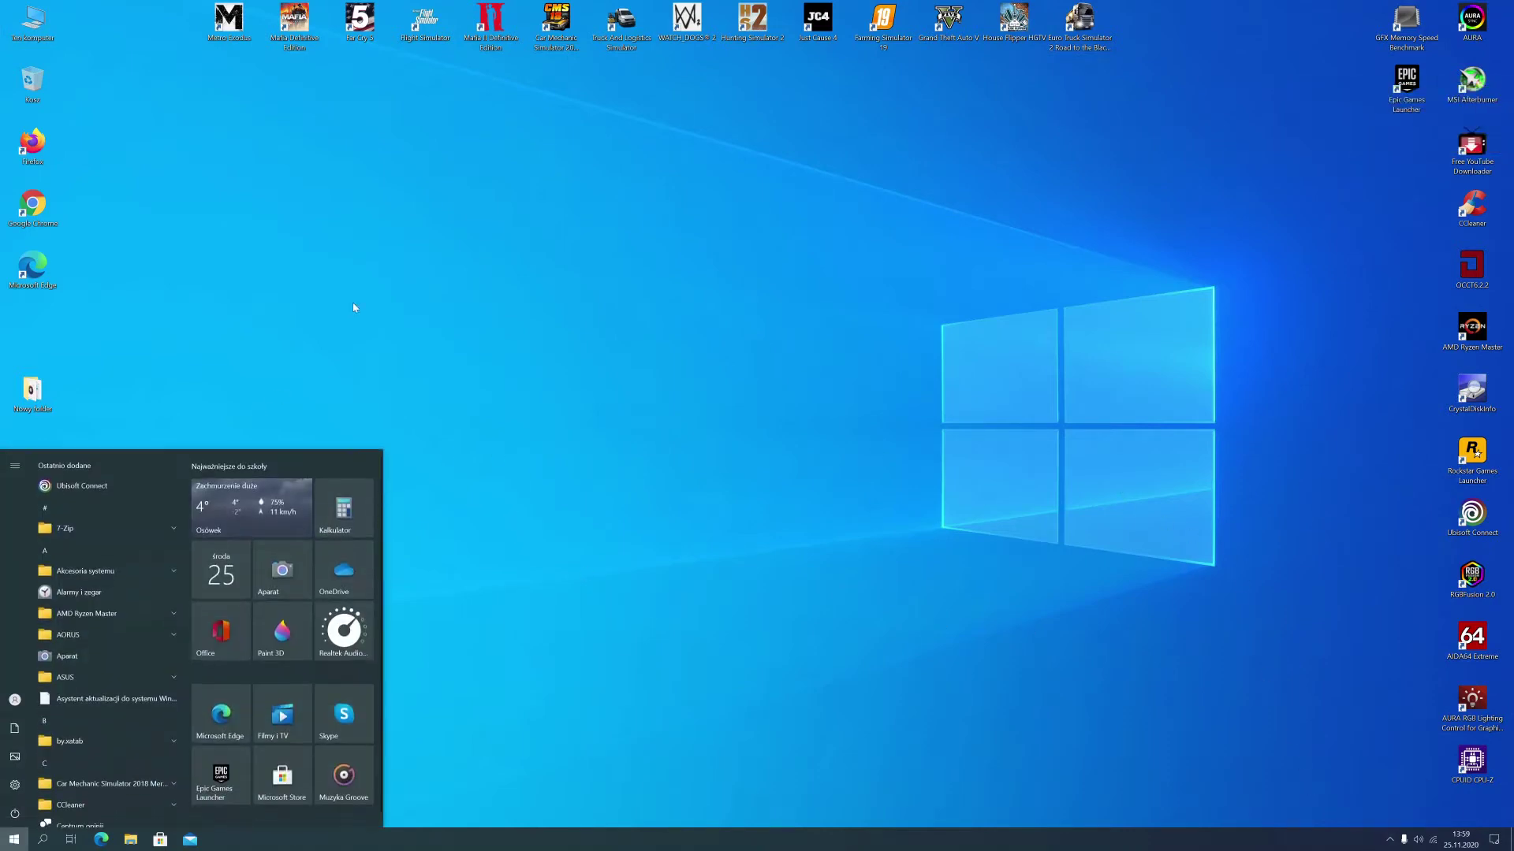
key("super")
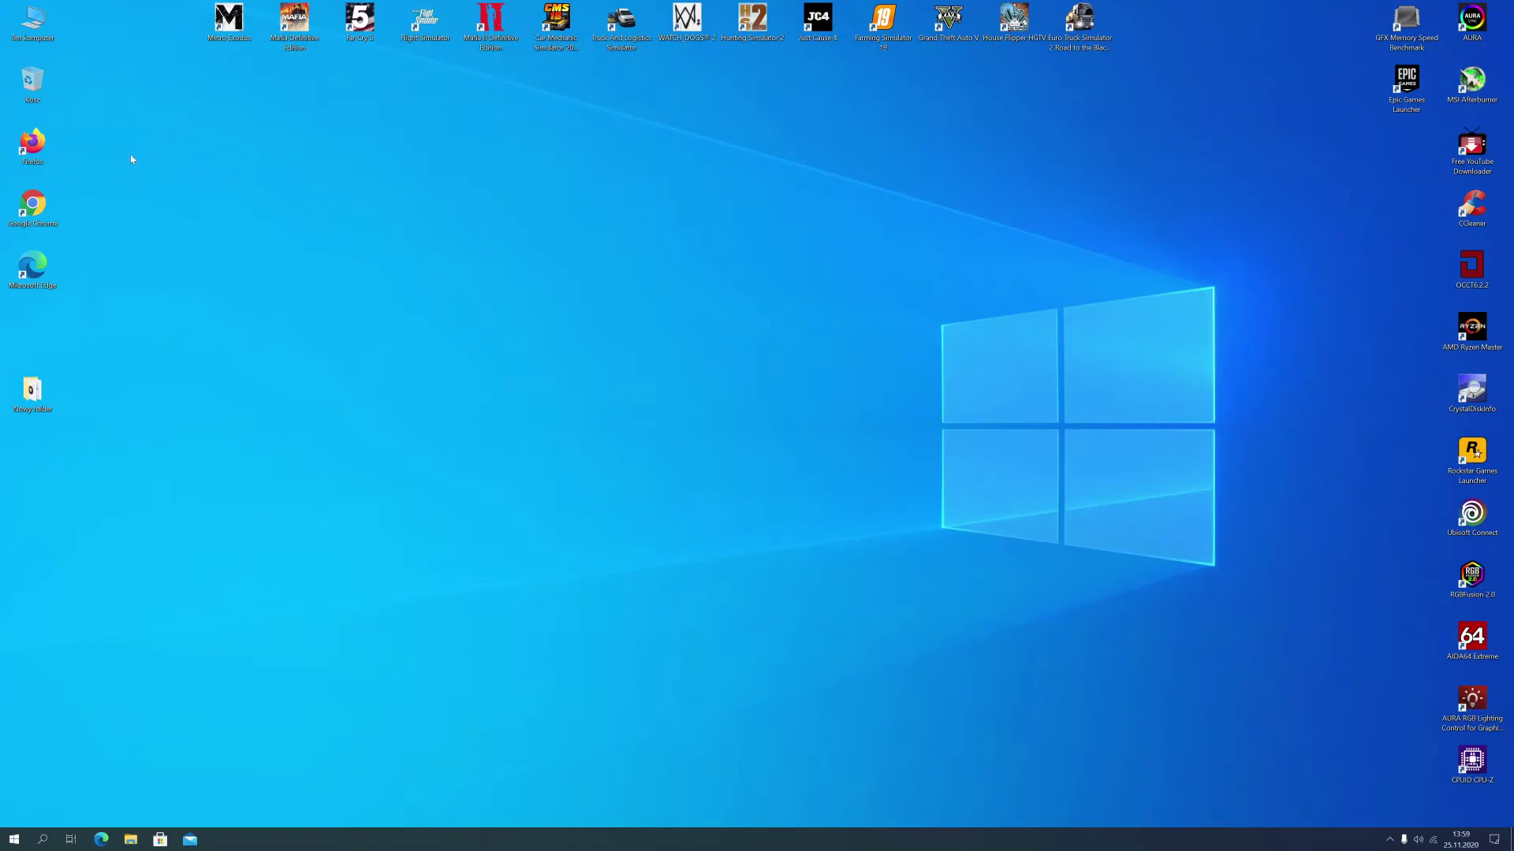
Open Firefox and search Google for "windows 10"
double_click(33, 144)
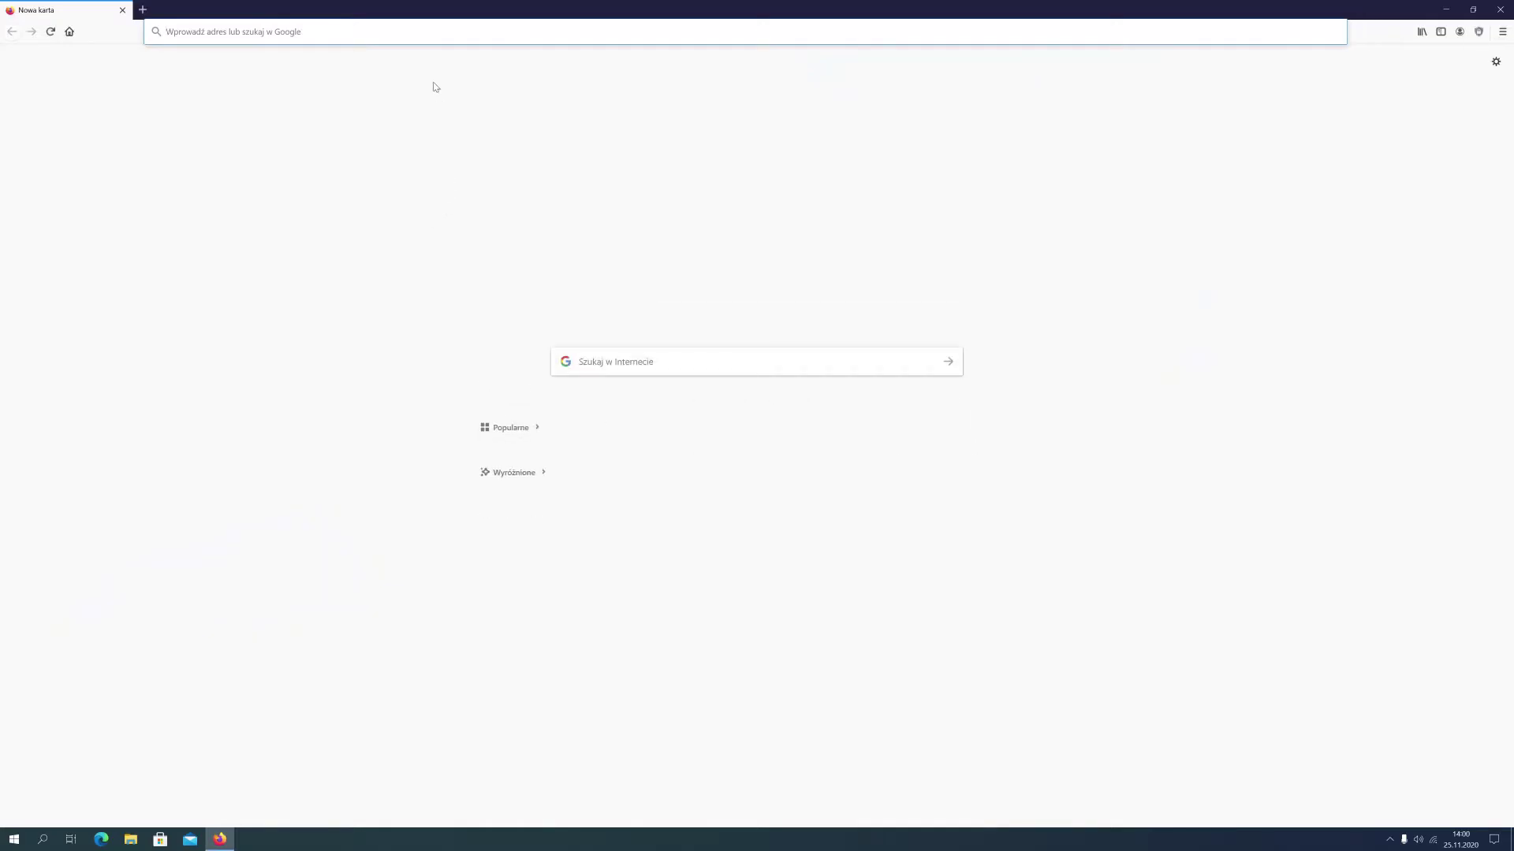
left_click(442, 43)
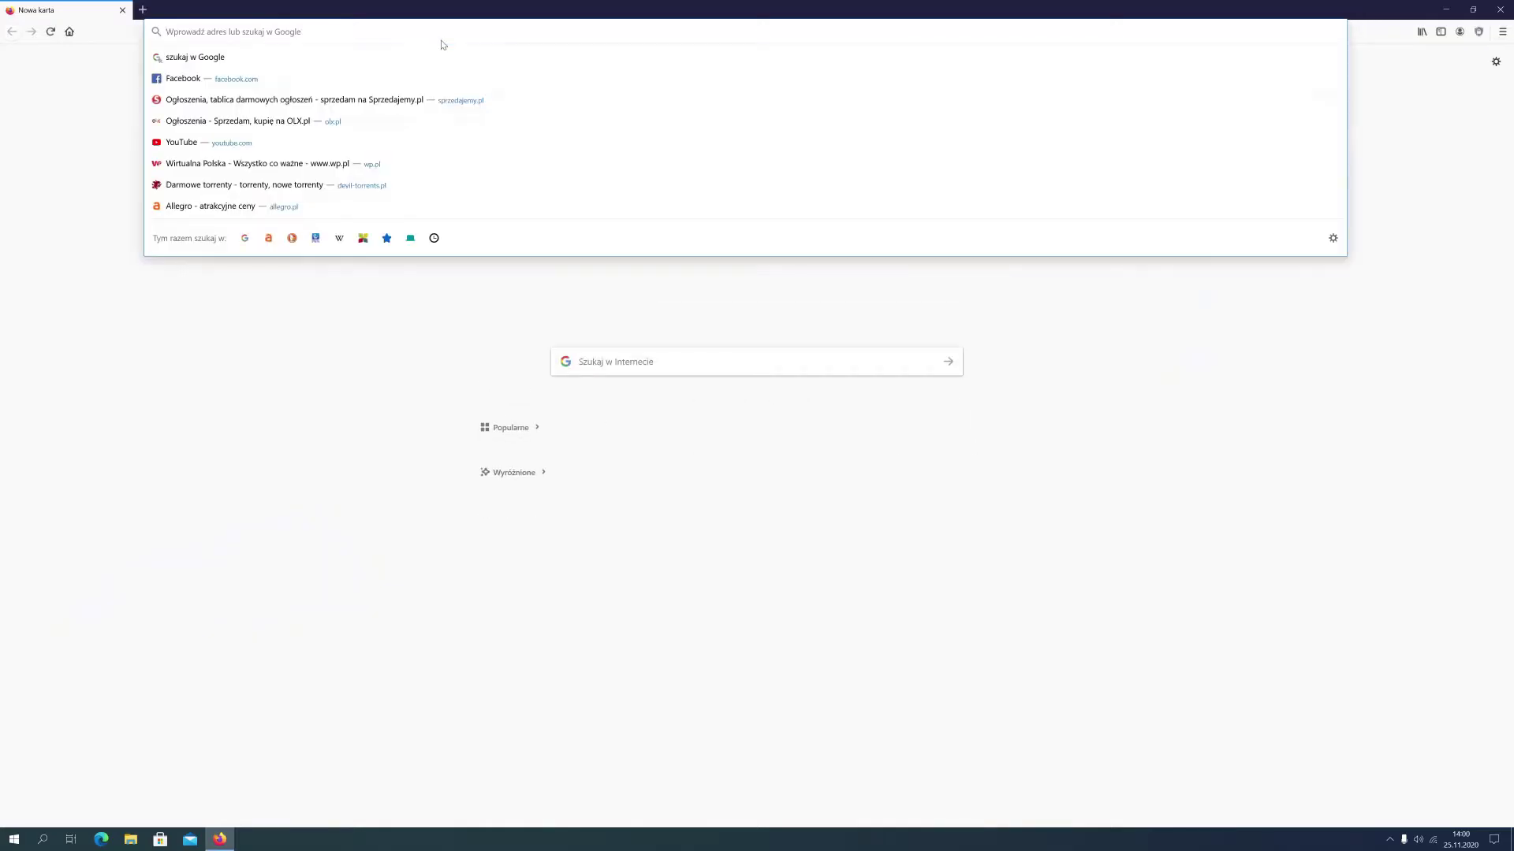
type("win")
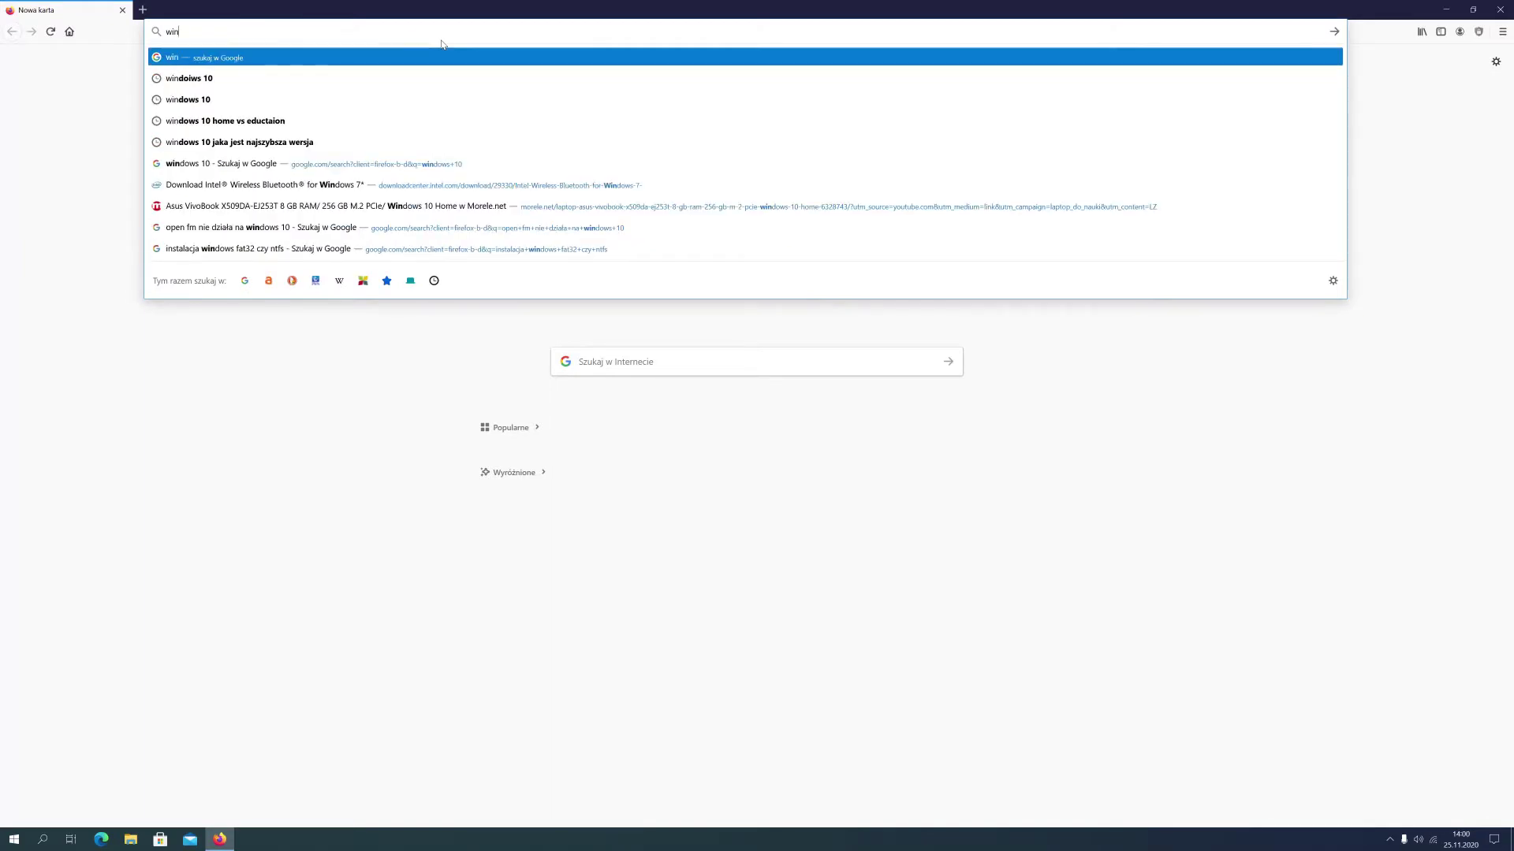
key("Down")
key("Down")
key("Return")
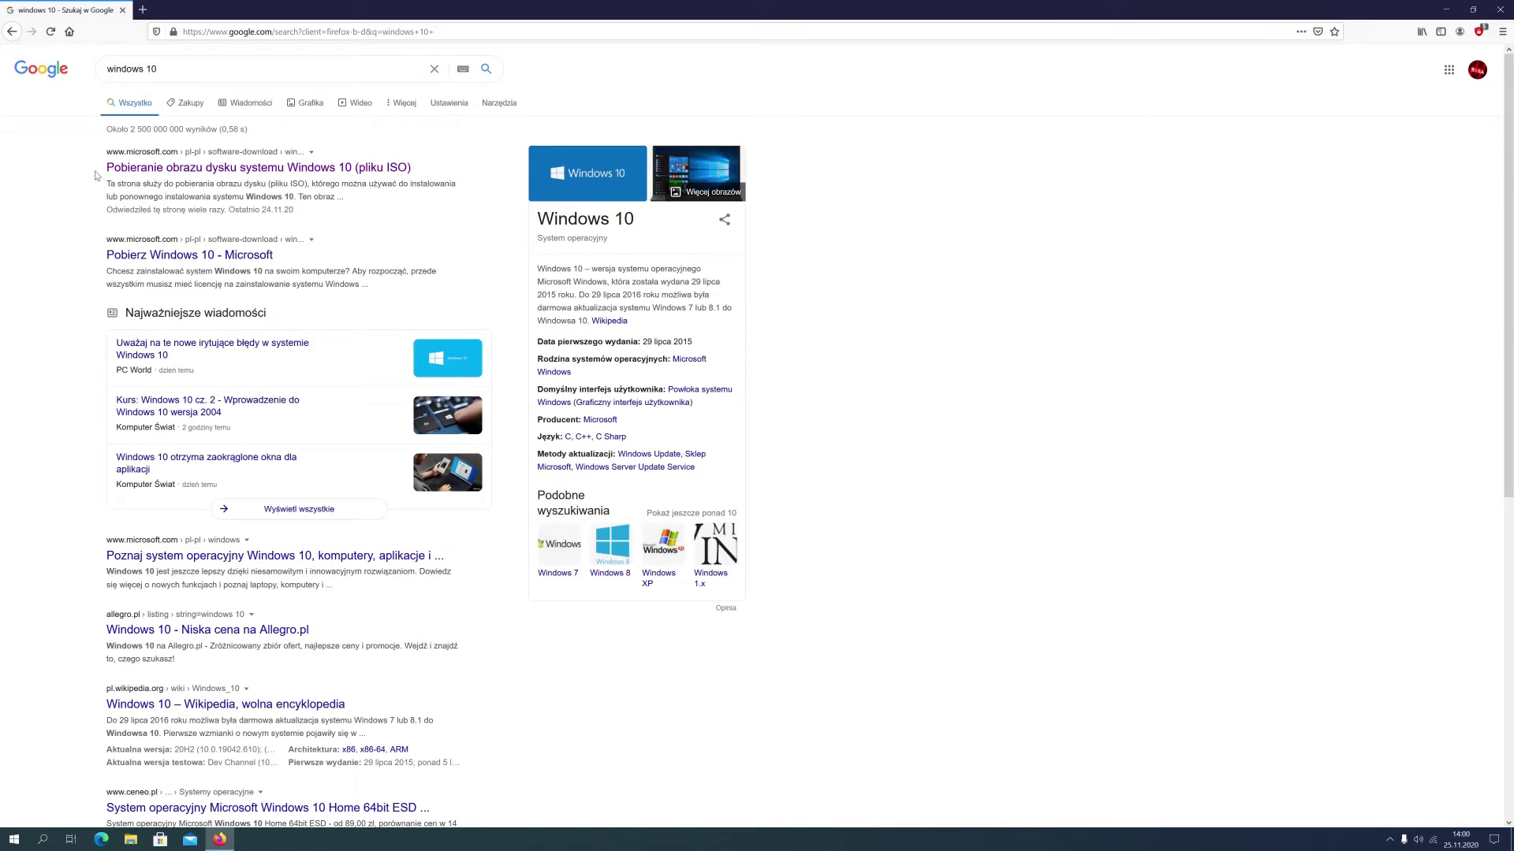
Open Microsoft's Windows 10 download page from the search results and download the media creation tool, saving MediaCreationTool20H2.exe
left_click_drag(94, 174, 418, 170)
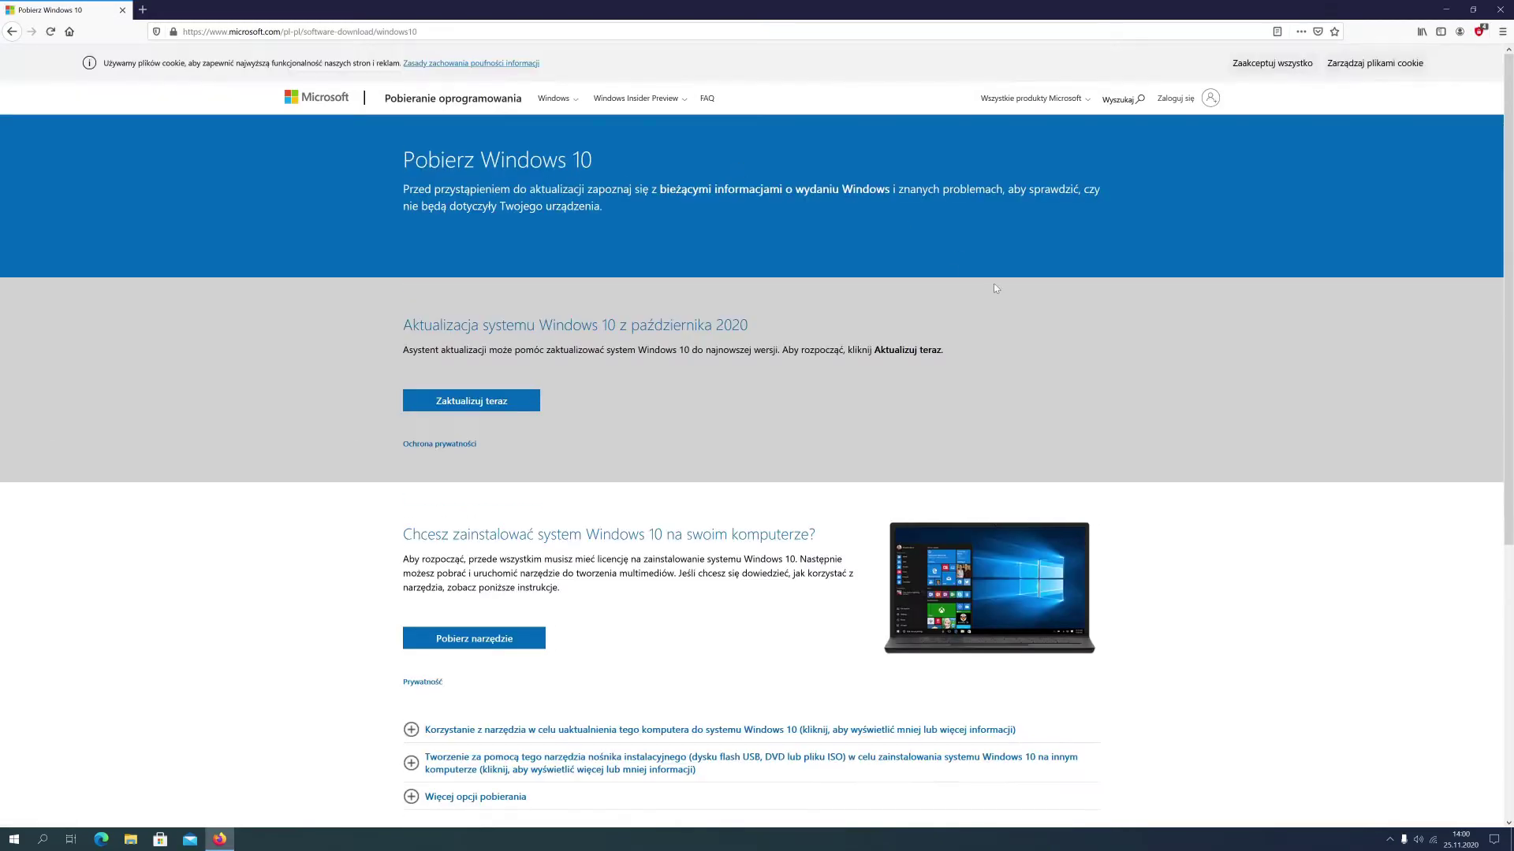
scroll(357, 296, "down", 3)
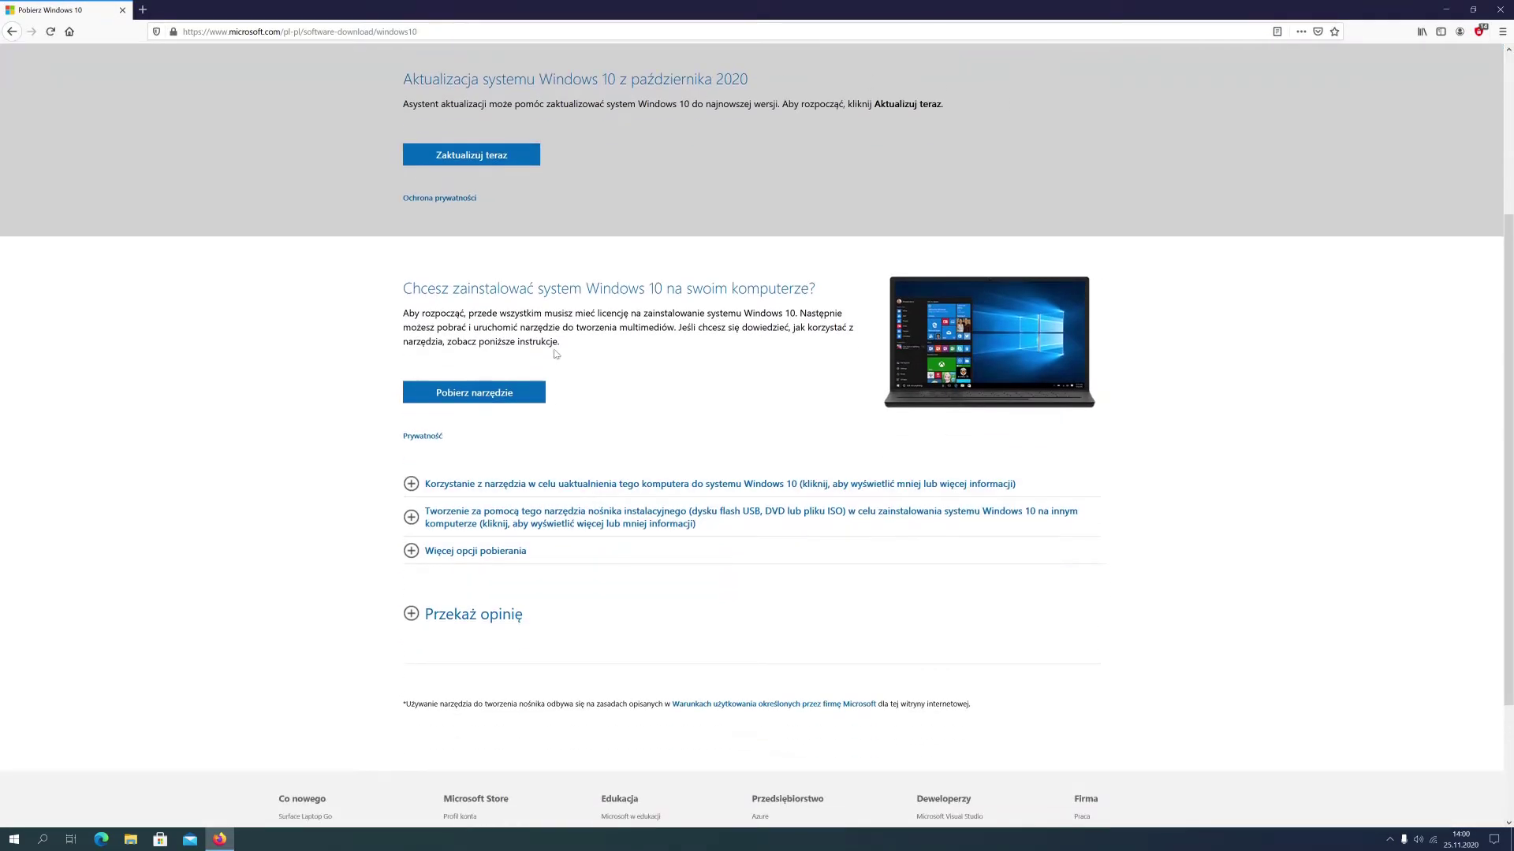
left_click(503, 399)
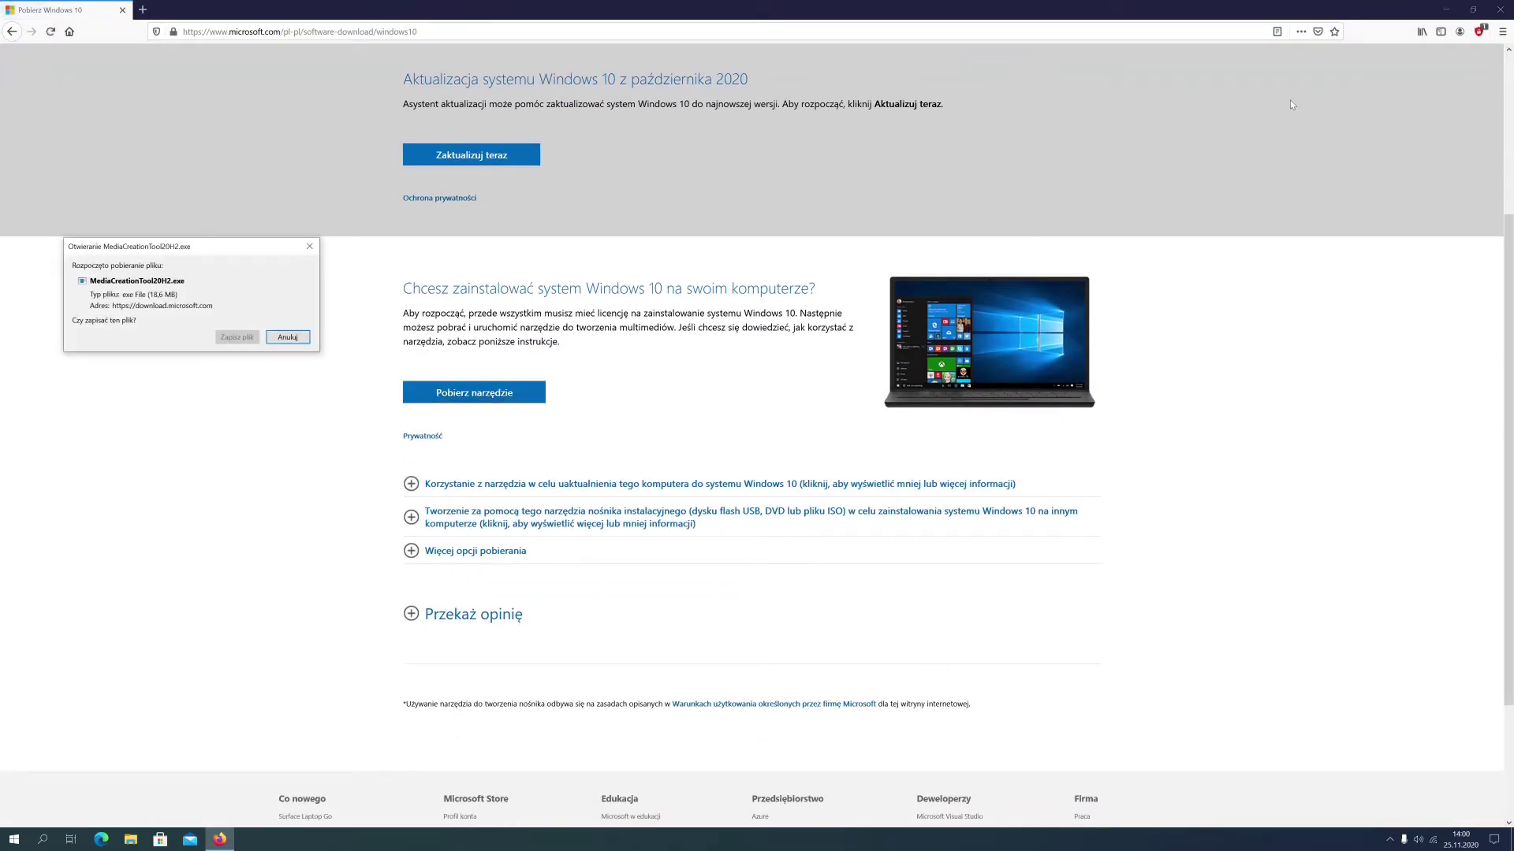
left_click(236, 336)
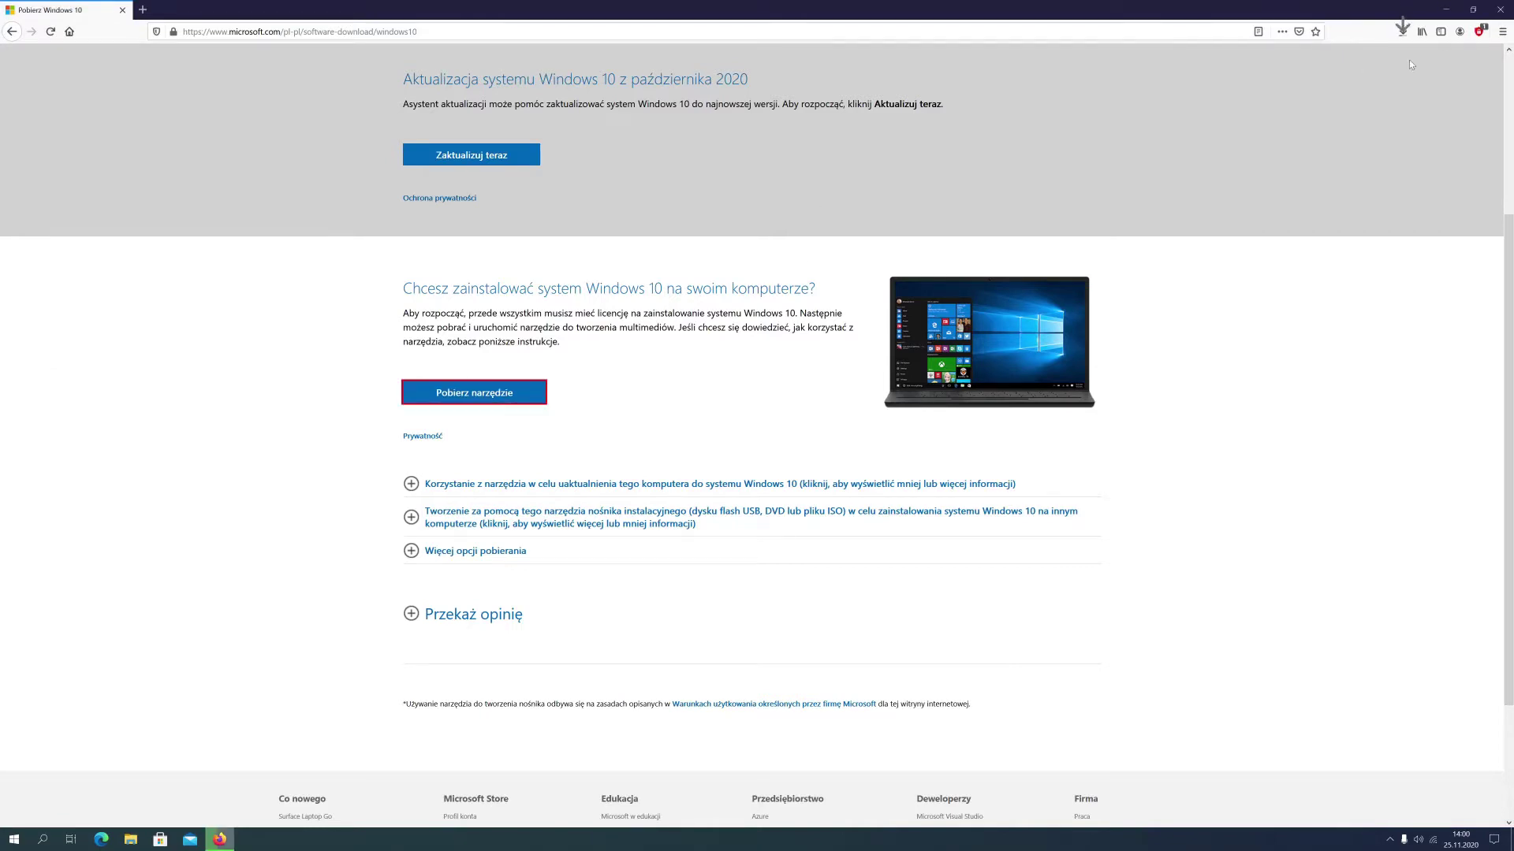
Show the downloaded MediaCreationTool20H2(2).exe in its folder, close the downloads library and run the file
left_click(1328, 98)
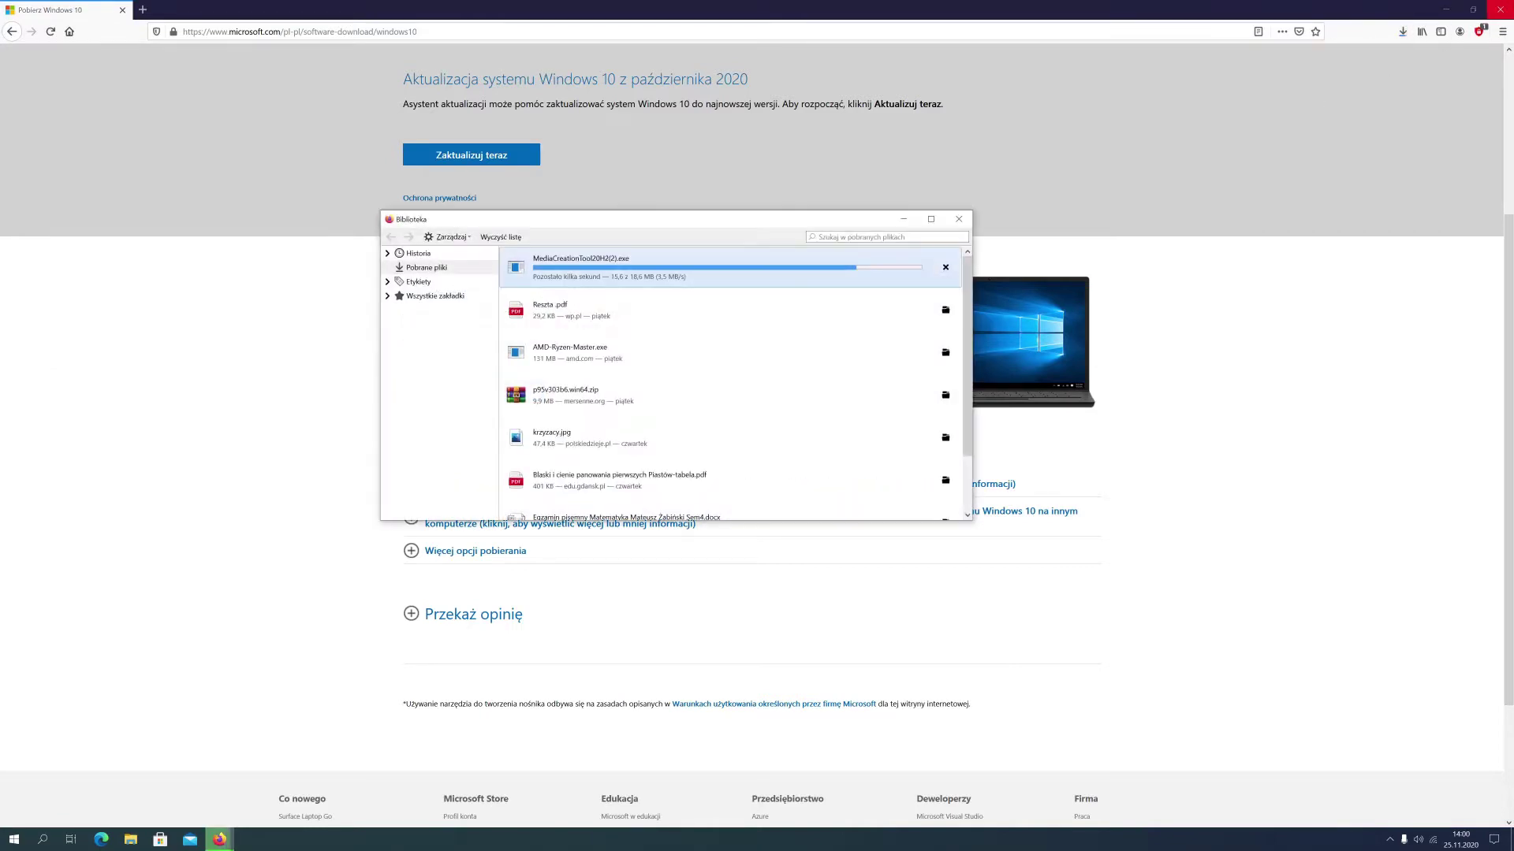
left_click(1446, 9)
left_click(945, 267)
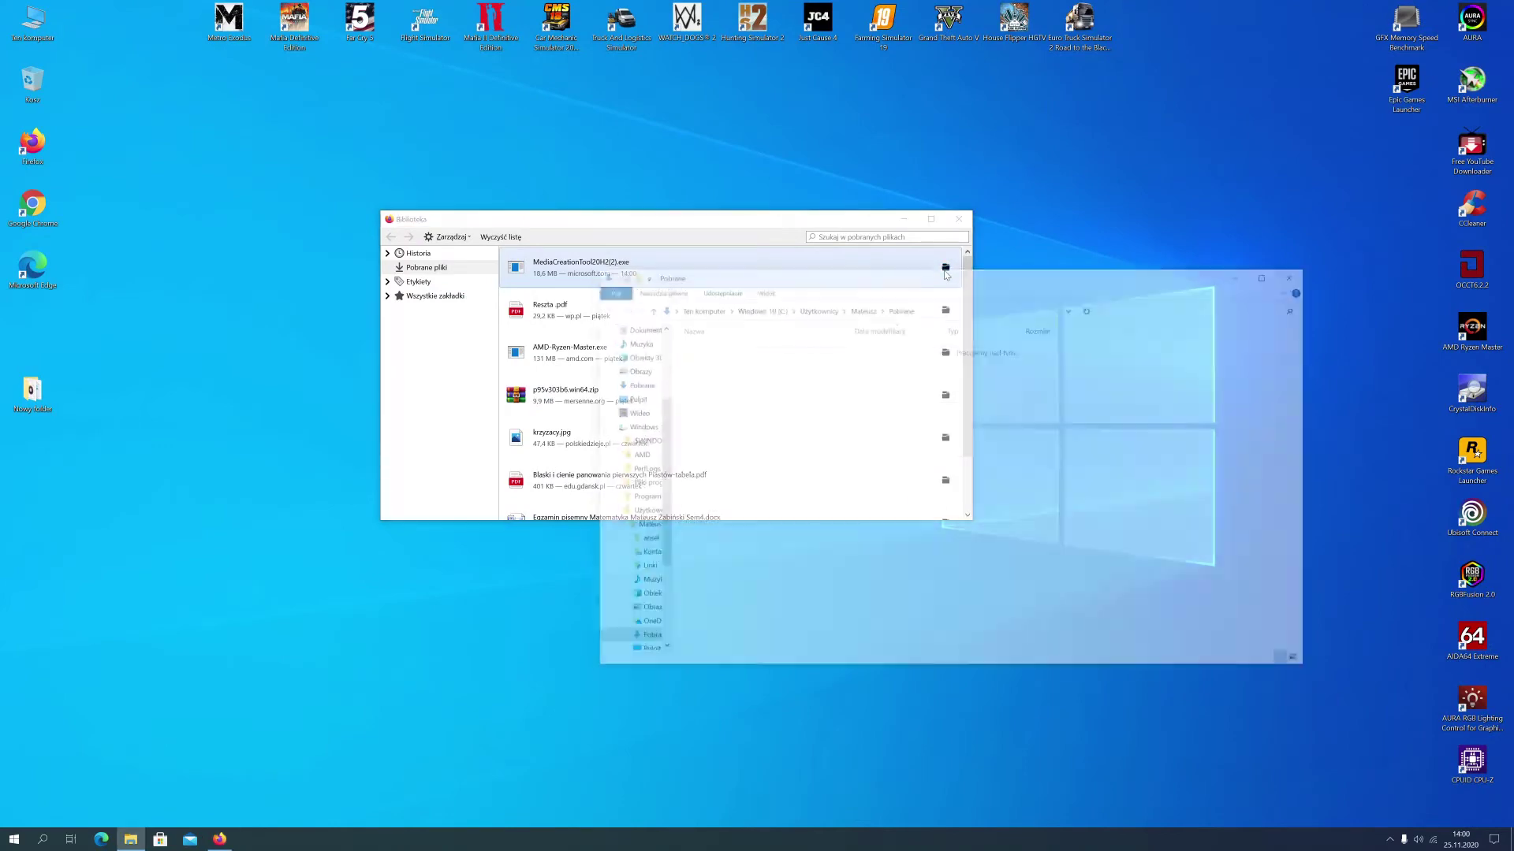
left_click(578, 247)
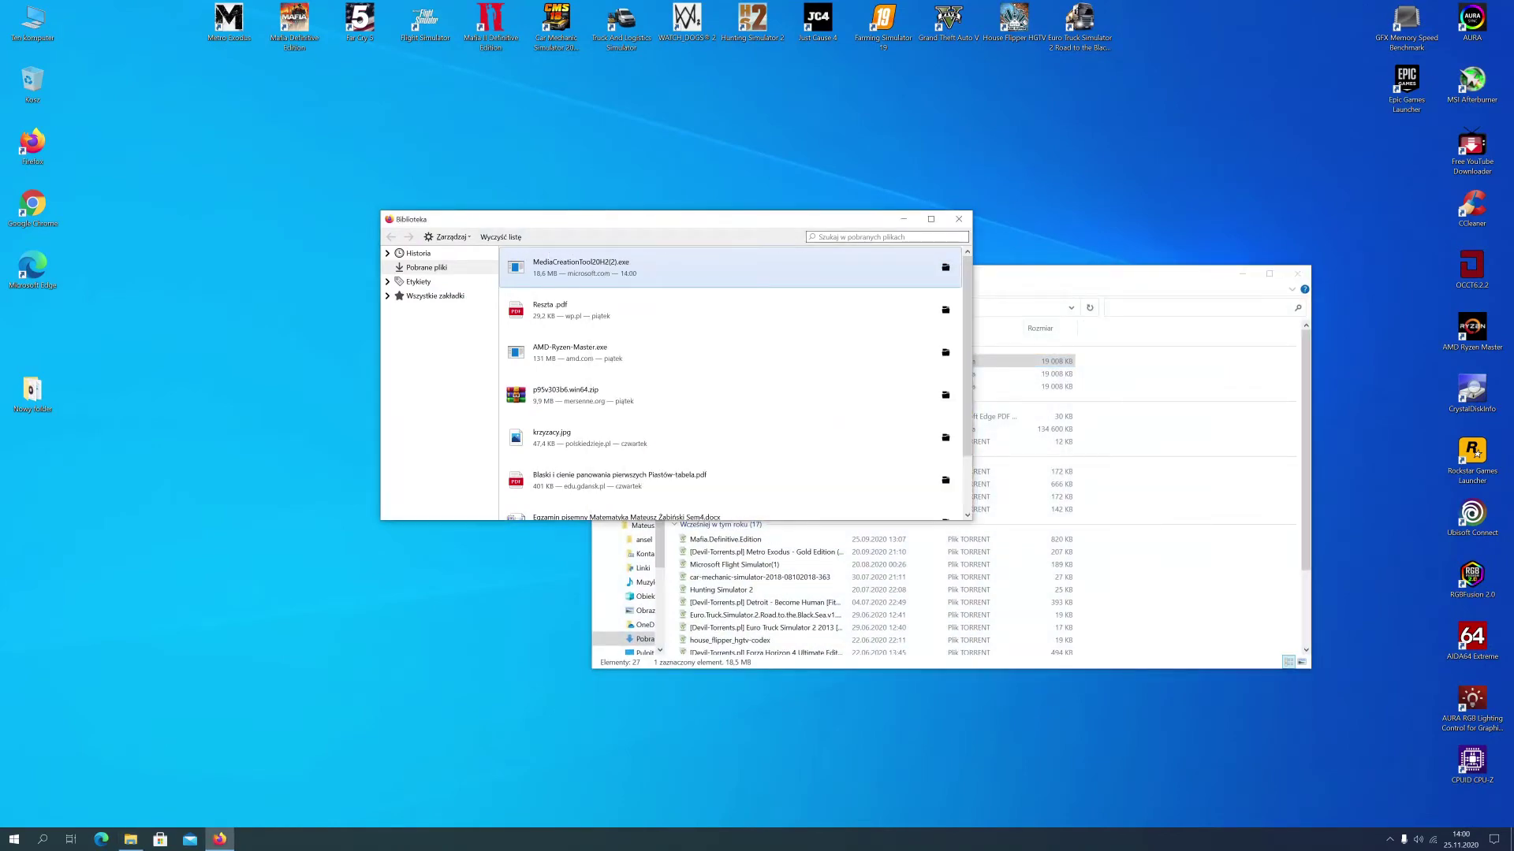
left_click(958, 219)
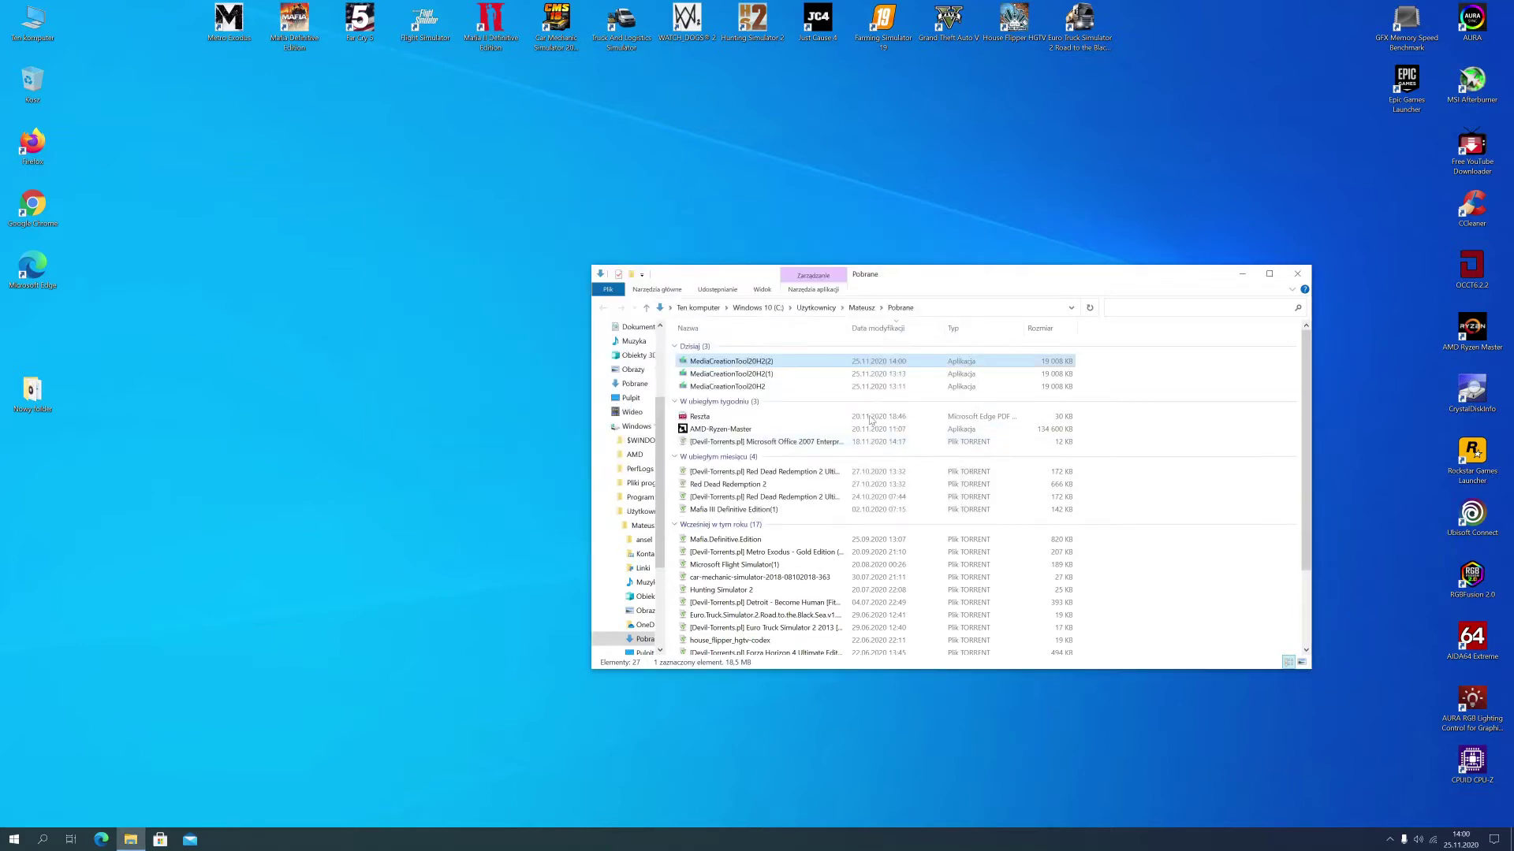
double_click(765, 365)
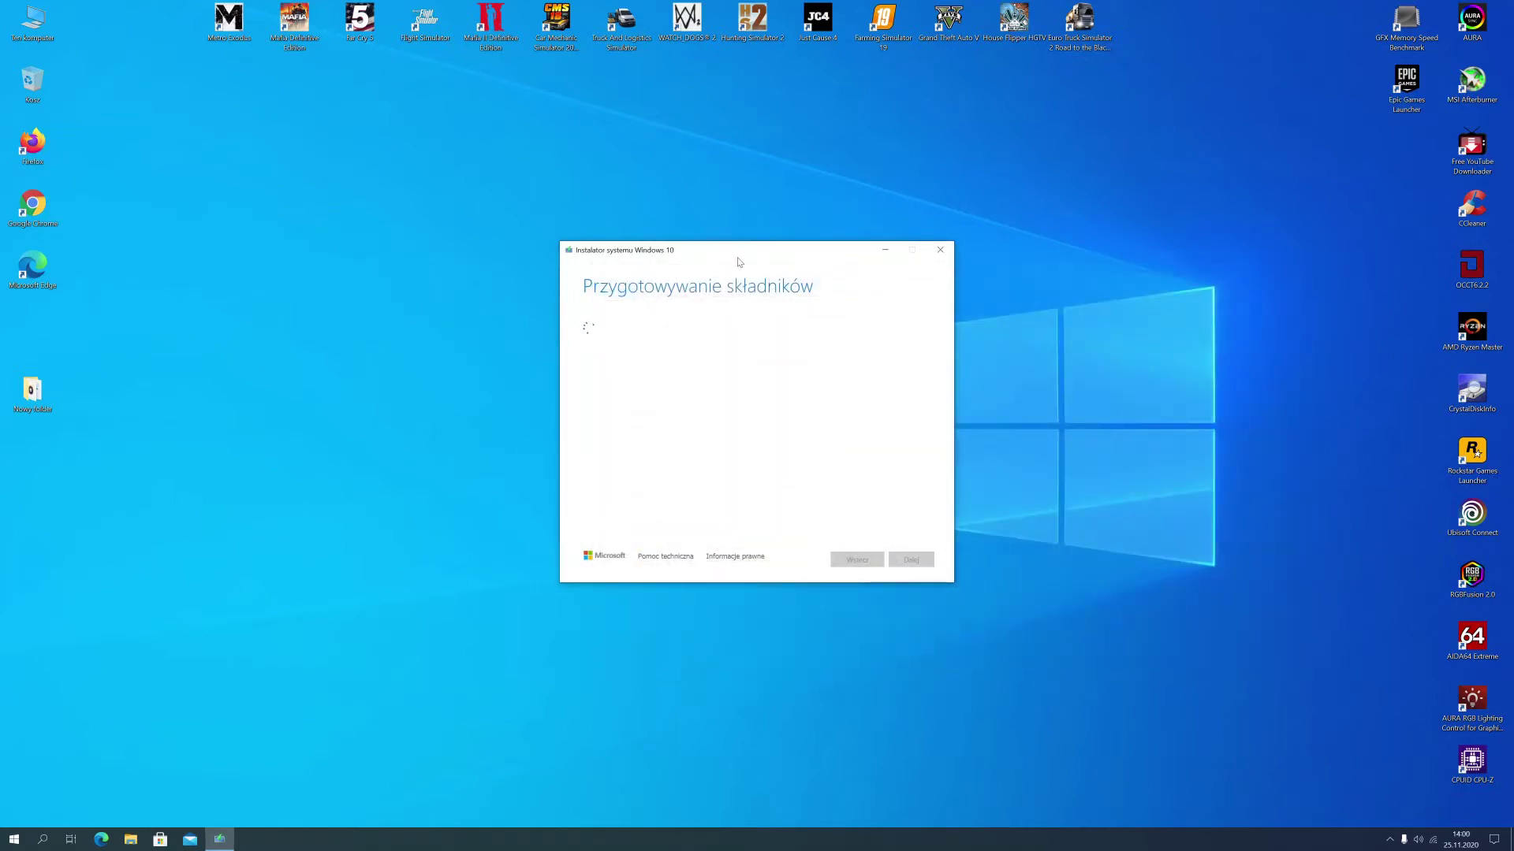
left_click_drag(738, 255, 555, 190)
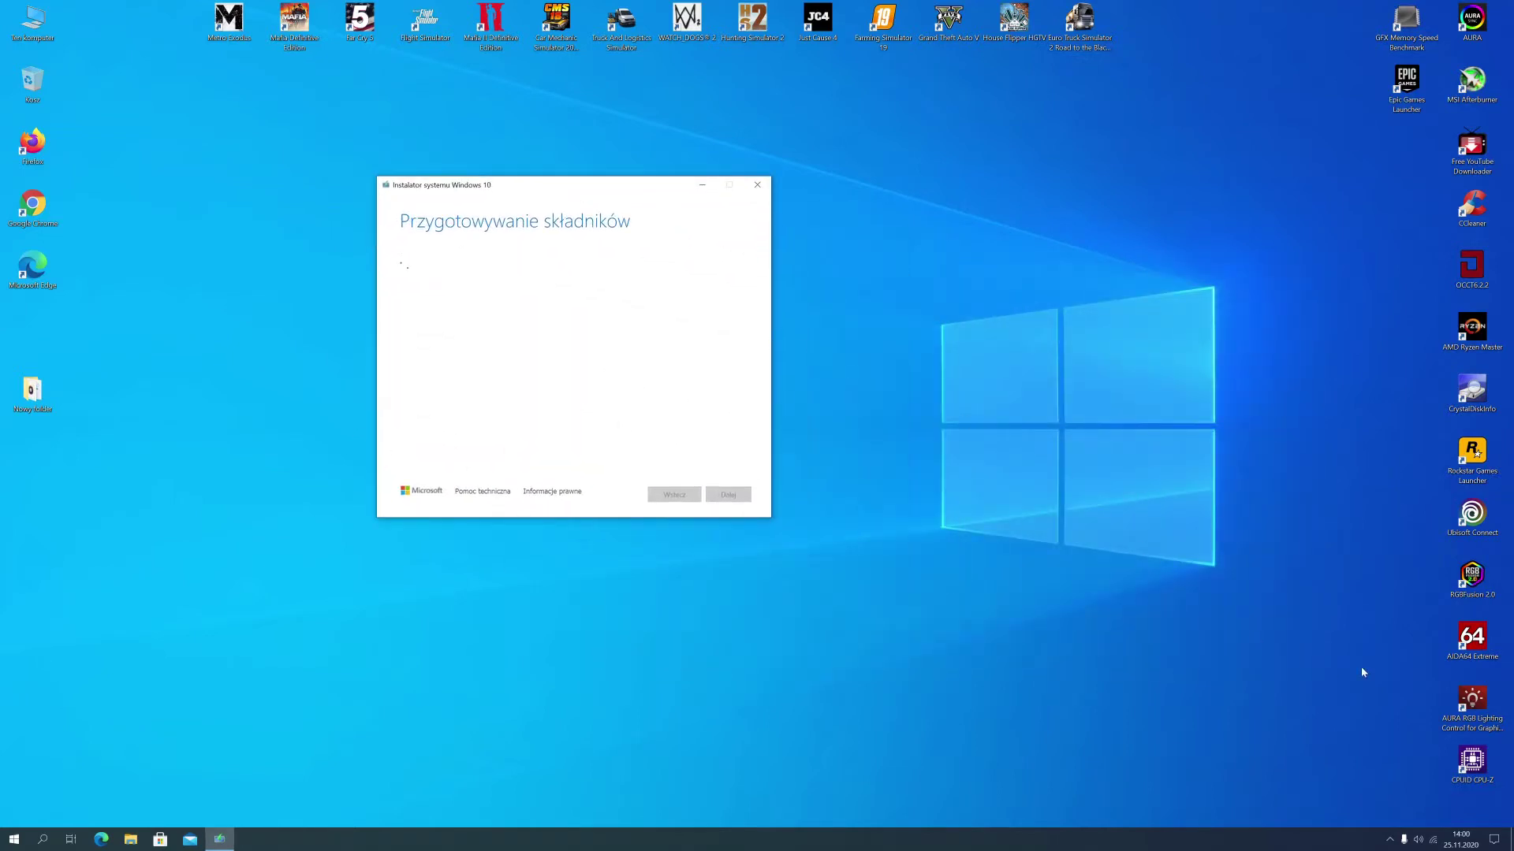
left_click(1392, 841)
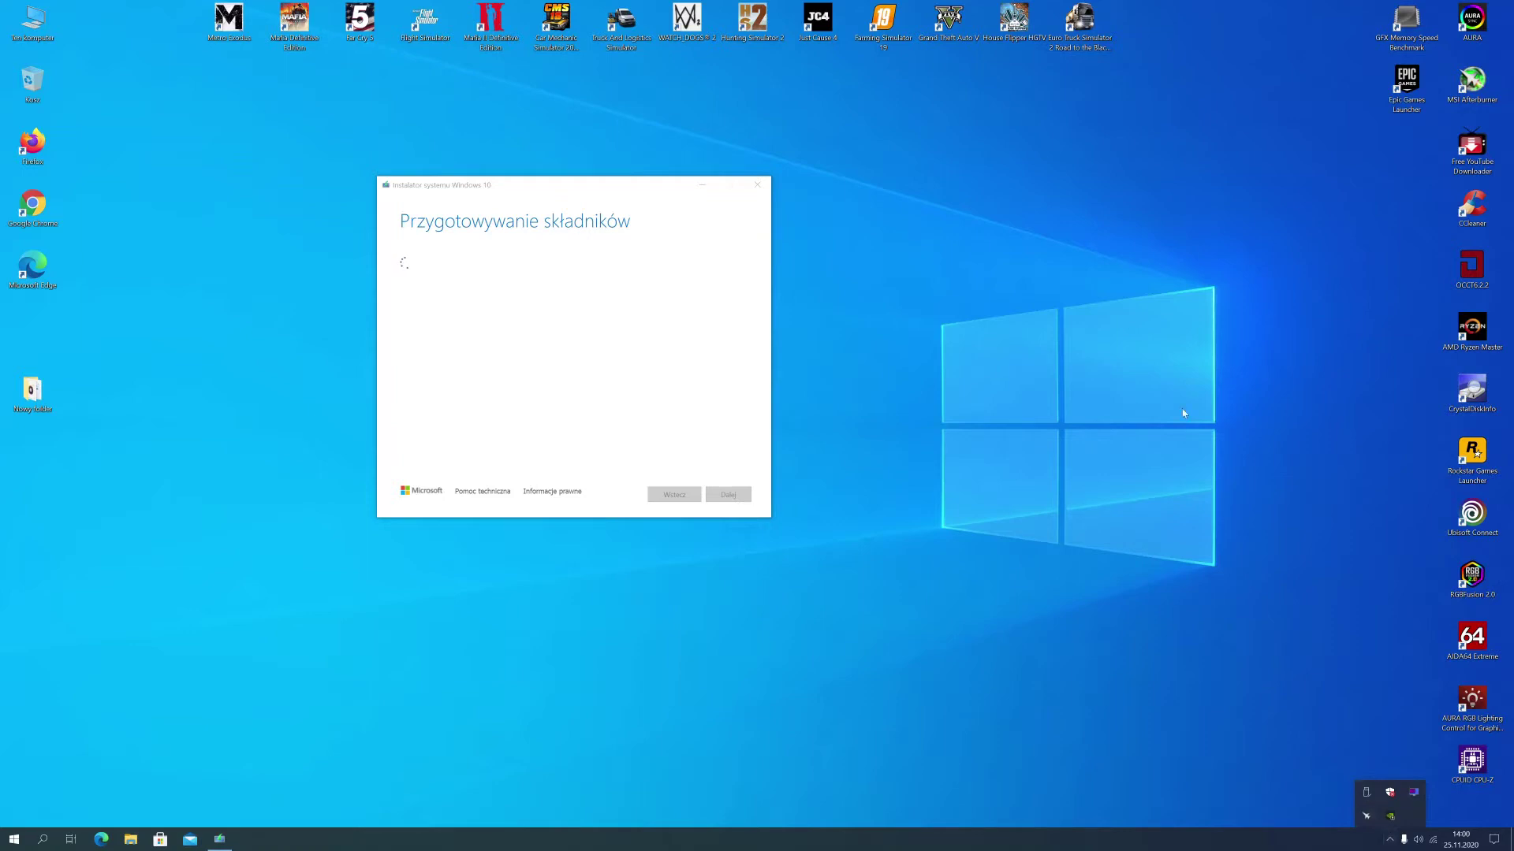
left_click(219, 726)
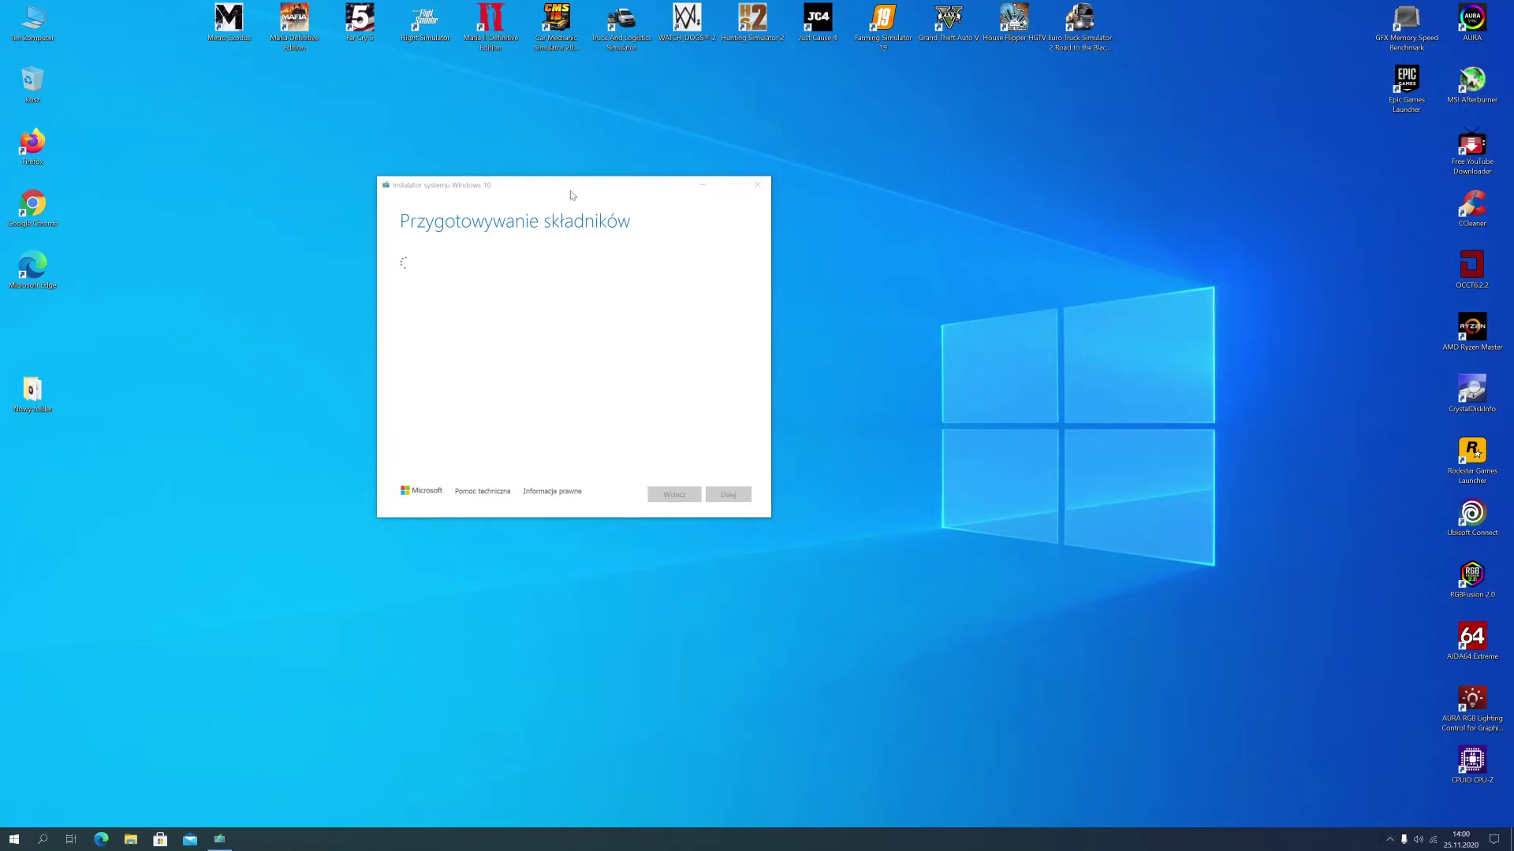
left_click_drag(581, 190, 631, 173)
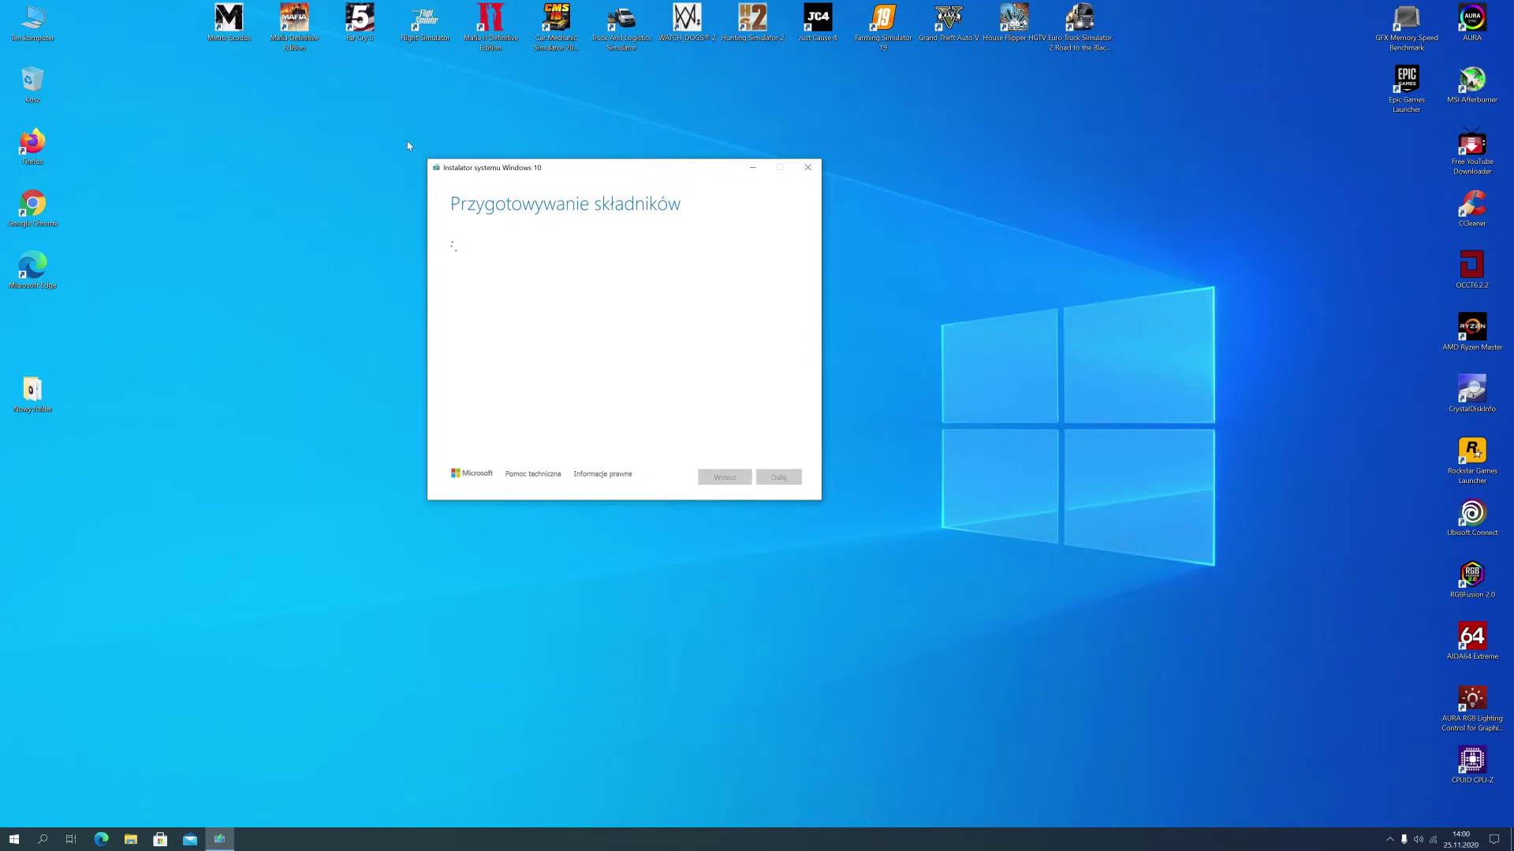
left_click(1389, 839)
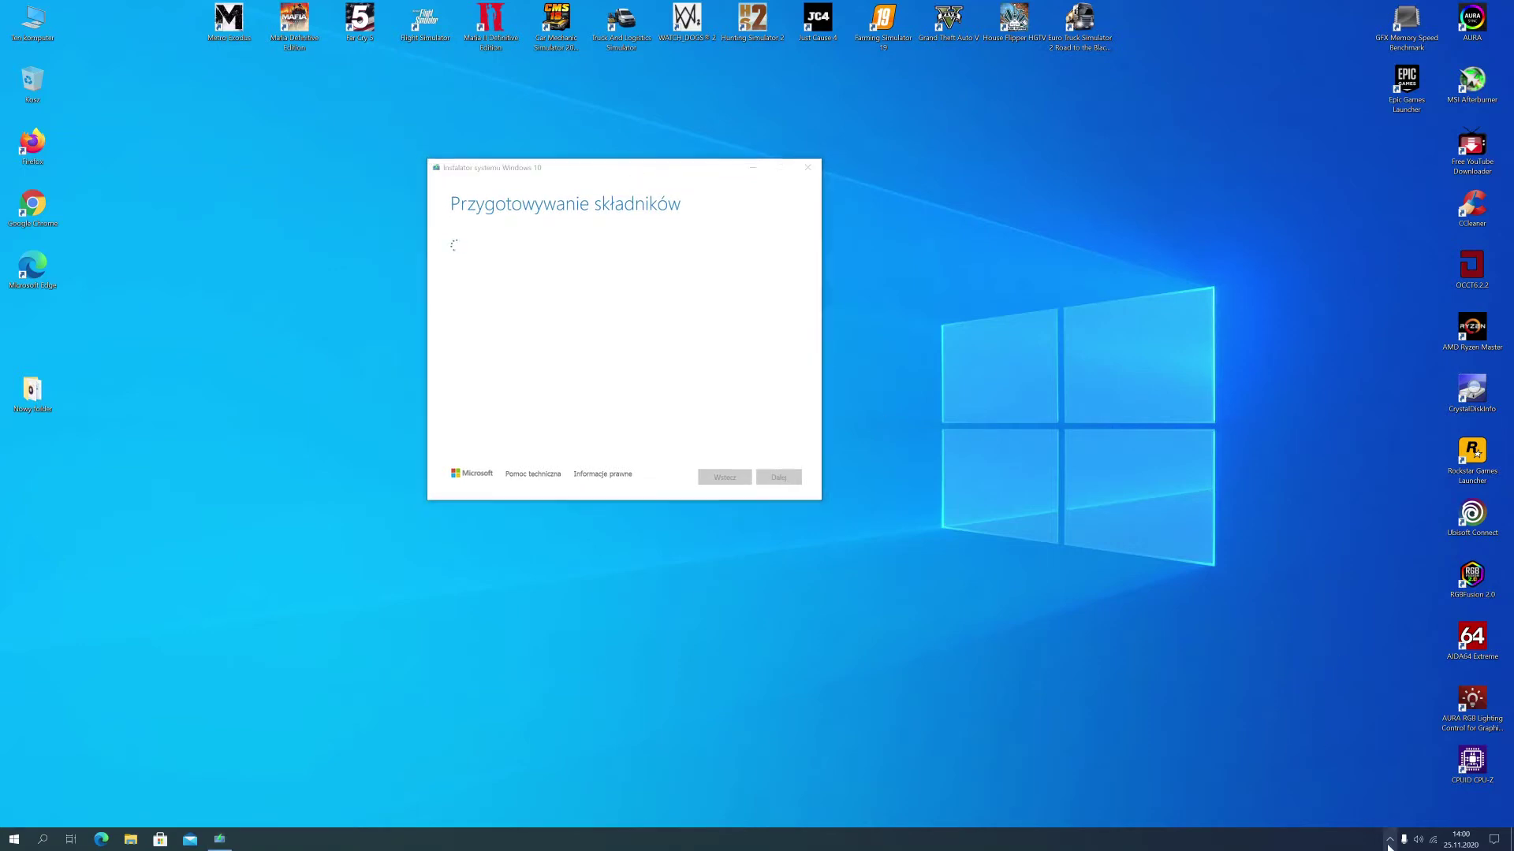
left_click(1389, 840)
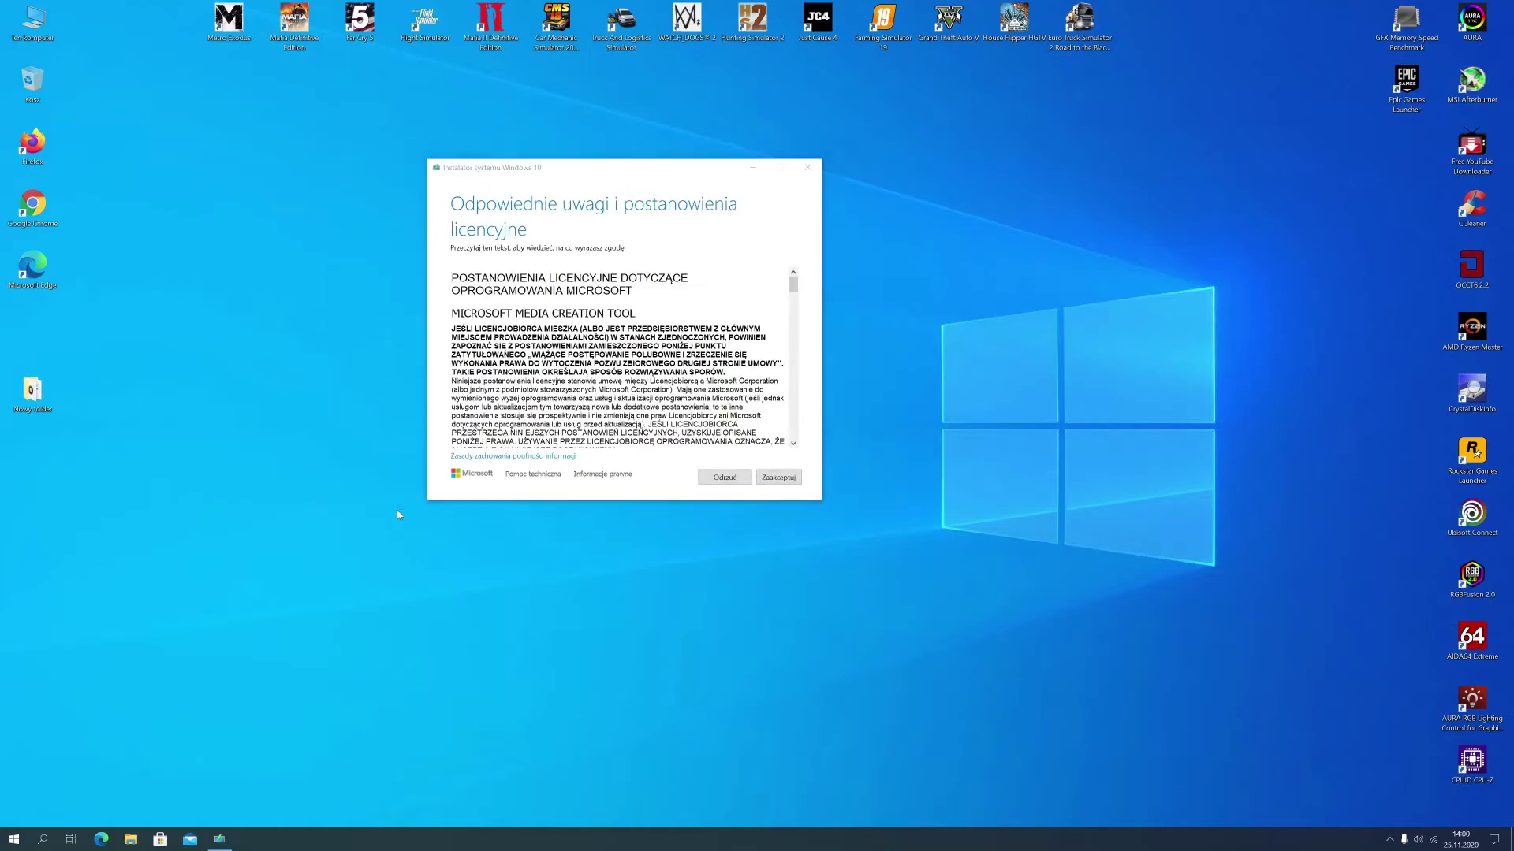
Read through the Microsoft Media Creation Tool licence terms and accept them
scroll(619, 359, "down", 20)
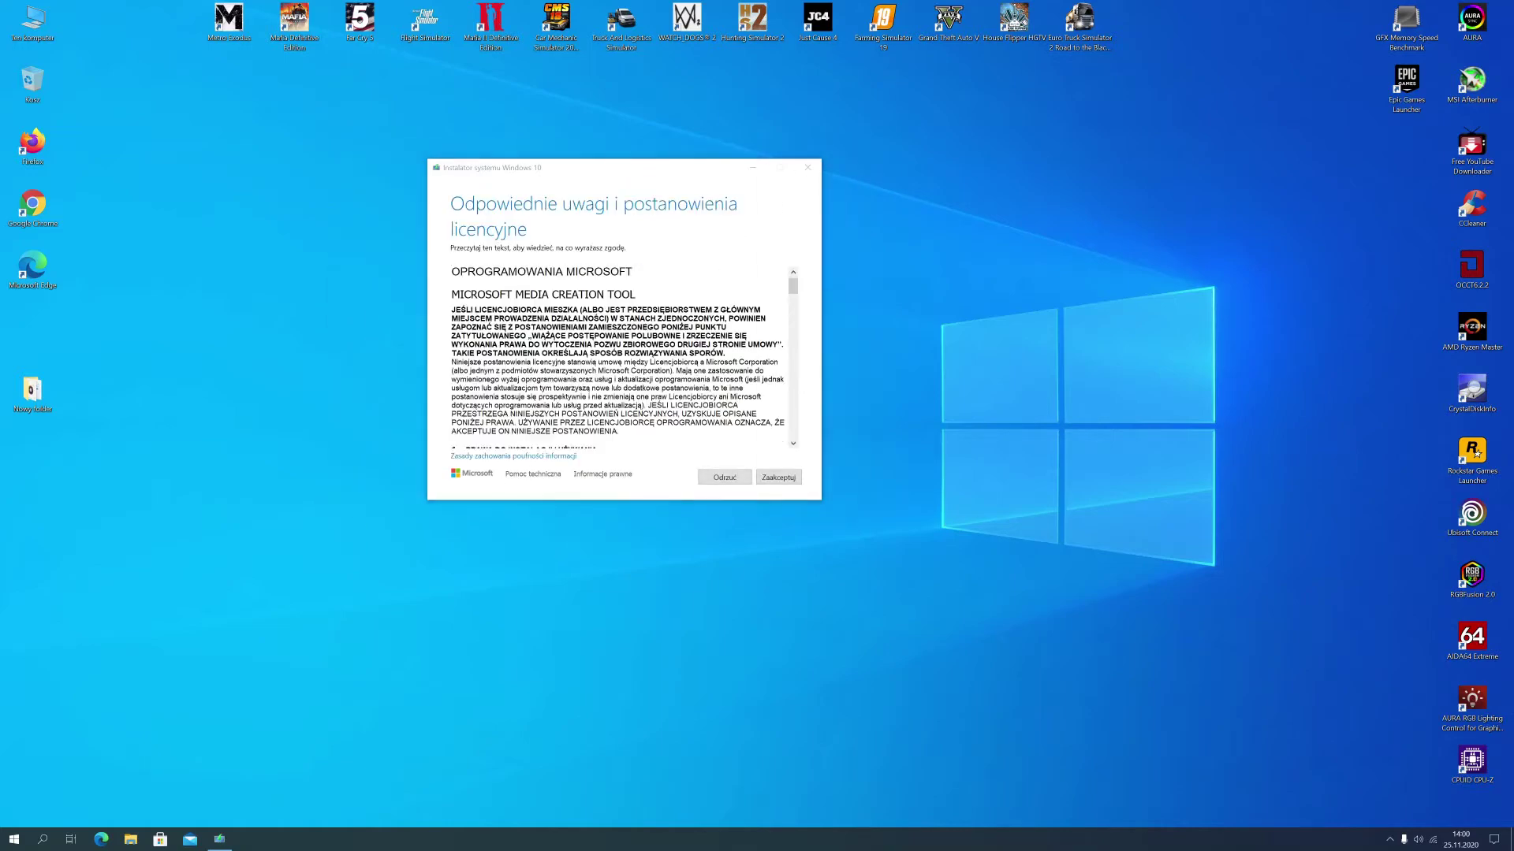
left_click(773, 479)
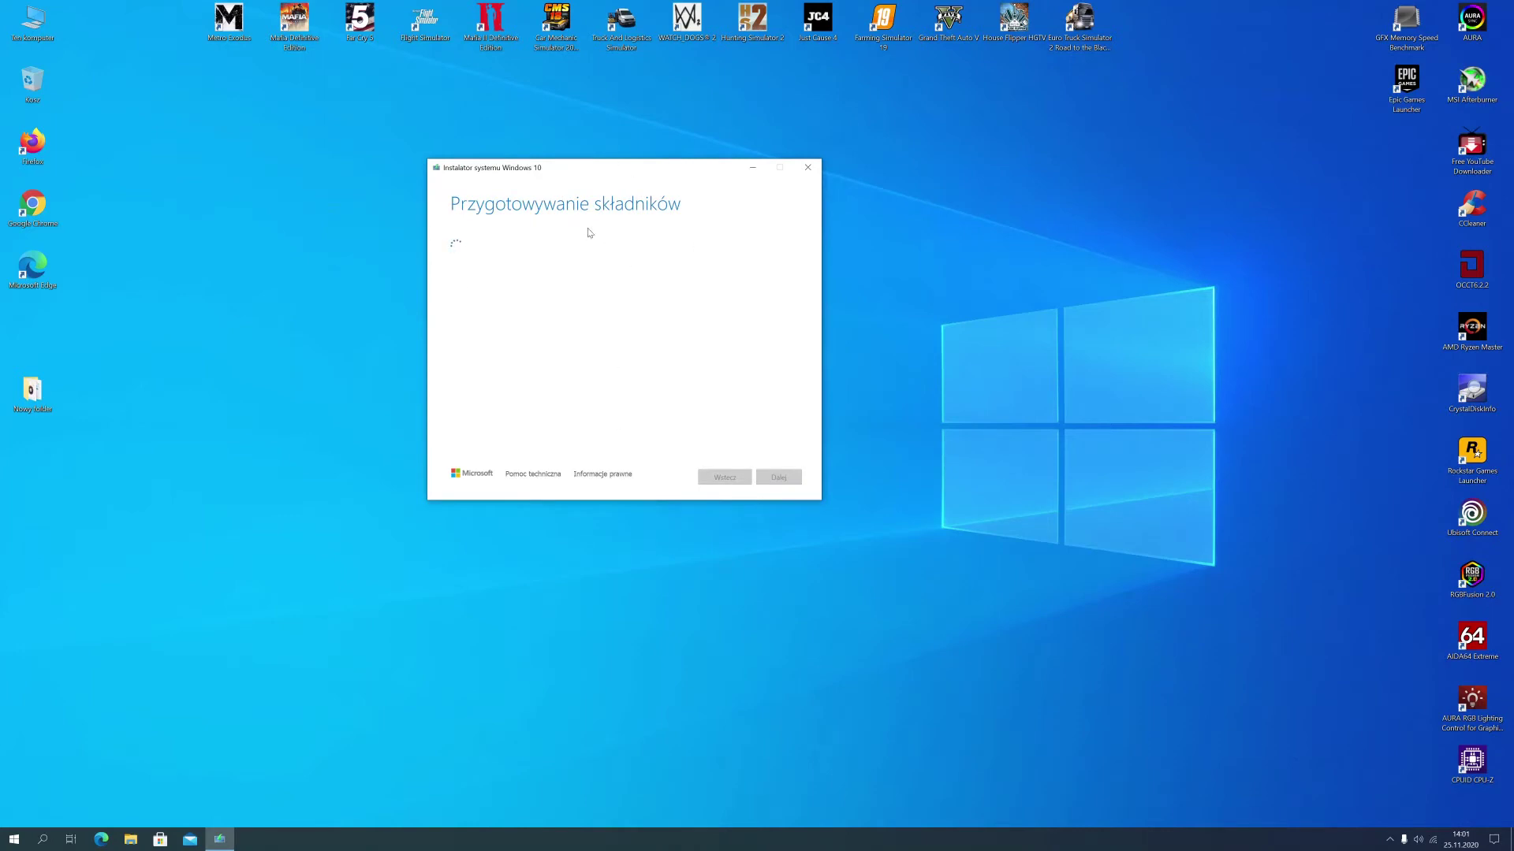
left_click_drag(554, 168, 593, 138)
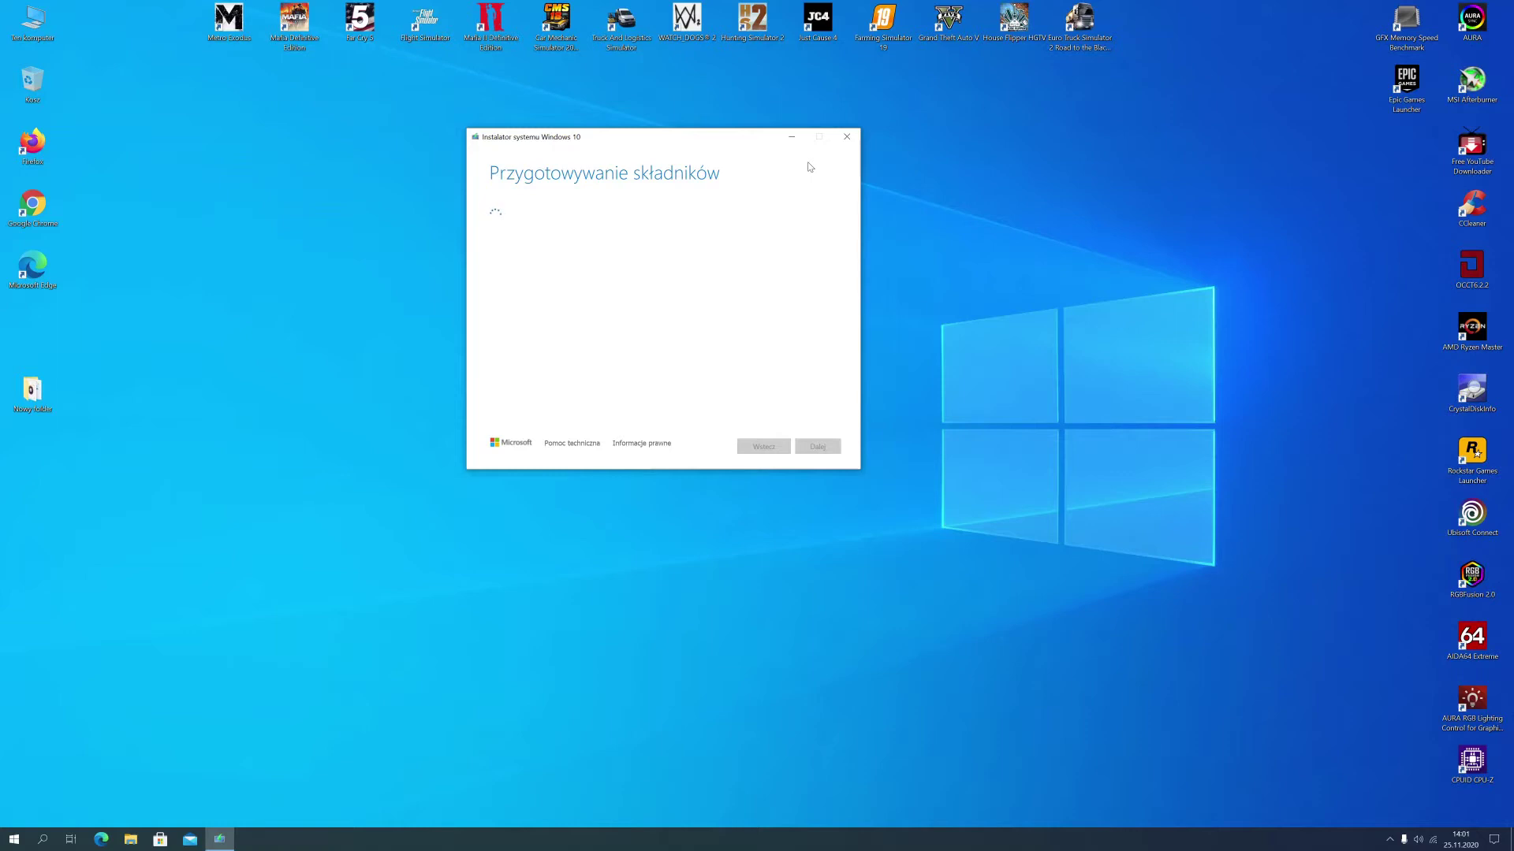
left_click_drag(729, 149, 690, 245)
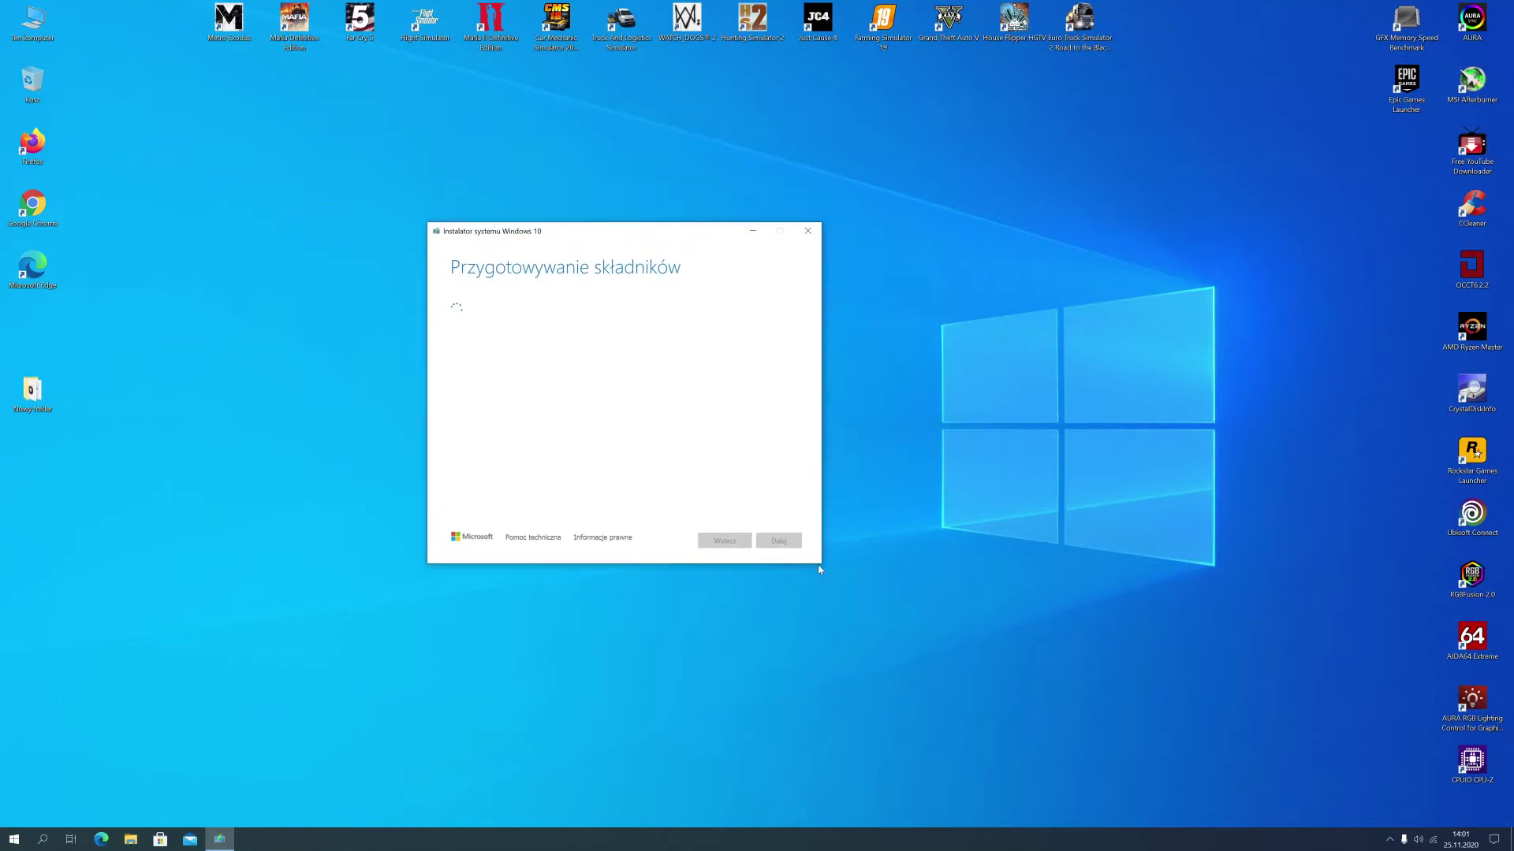
left_click(1389, 840)
left_click(1390, 842)
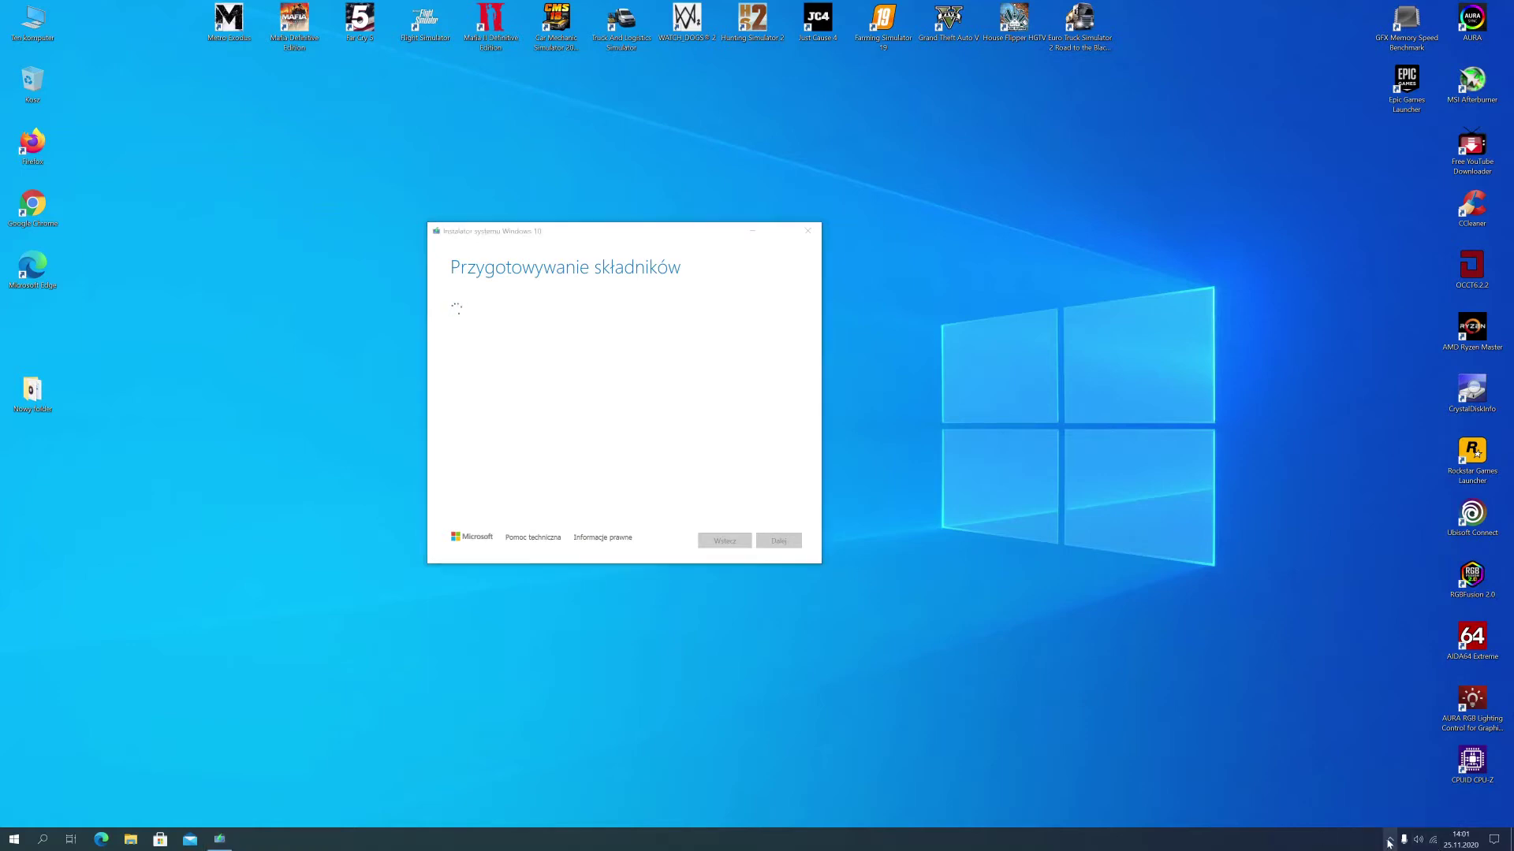
left_click_drag(563, 236, 458, 221)
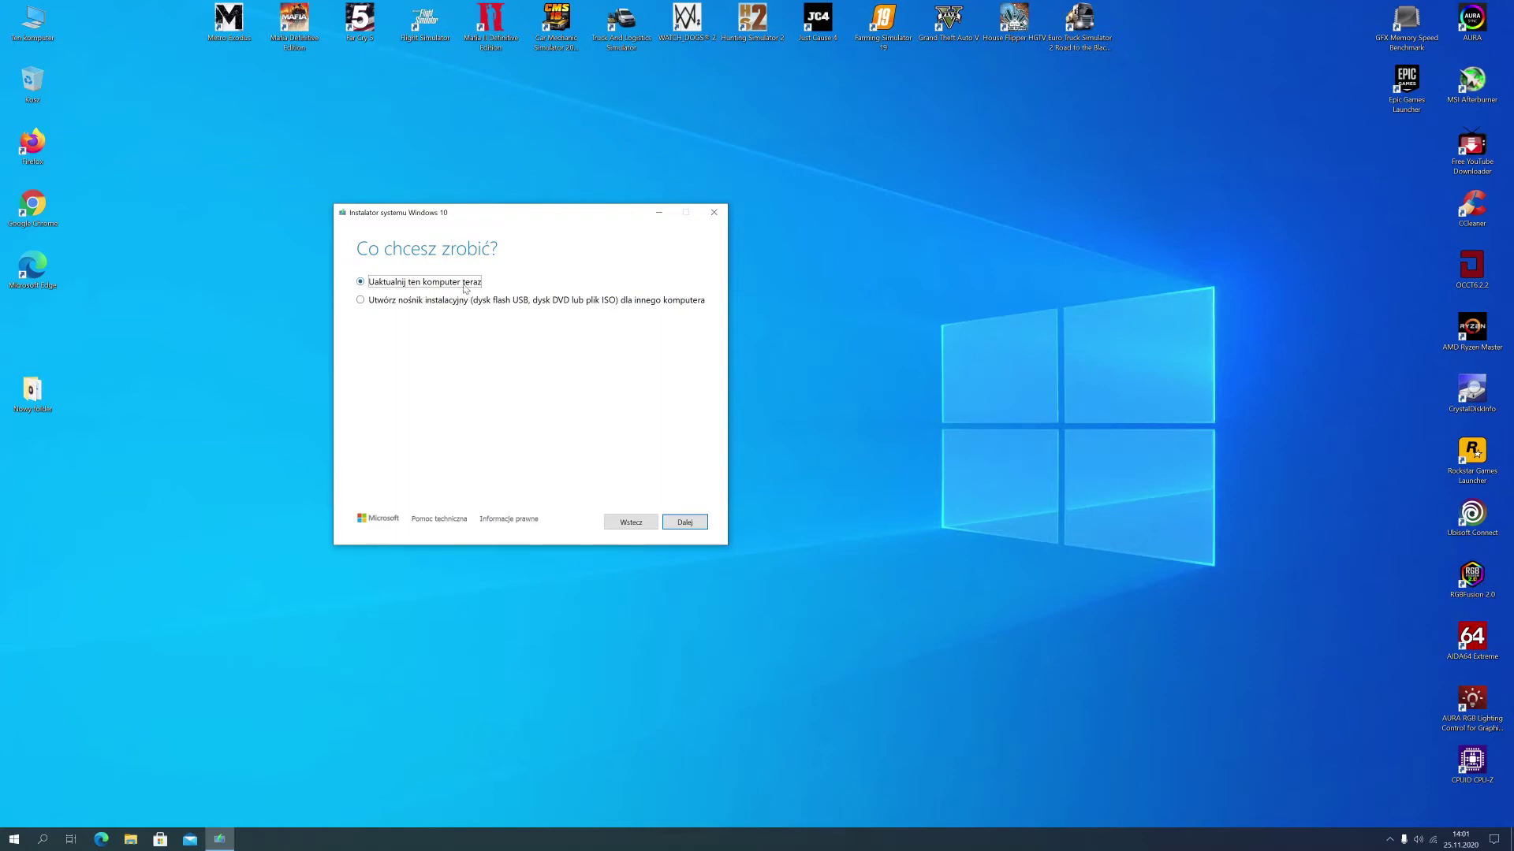
Choose to create installation media (USB flash drive, DVD or ISO file) for another computer and continue
left_click(400, 304)
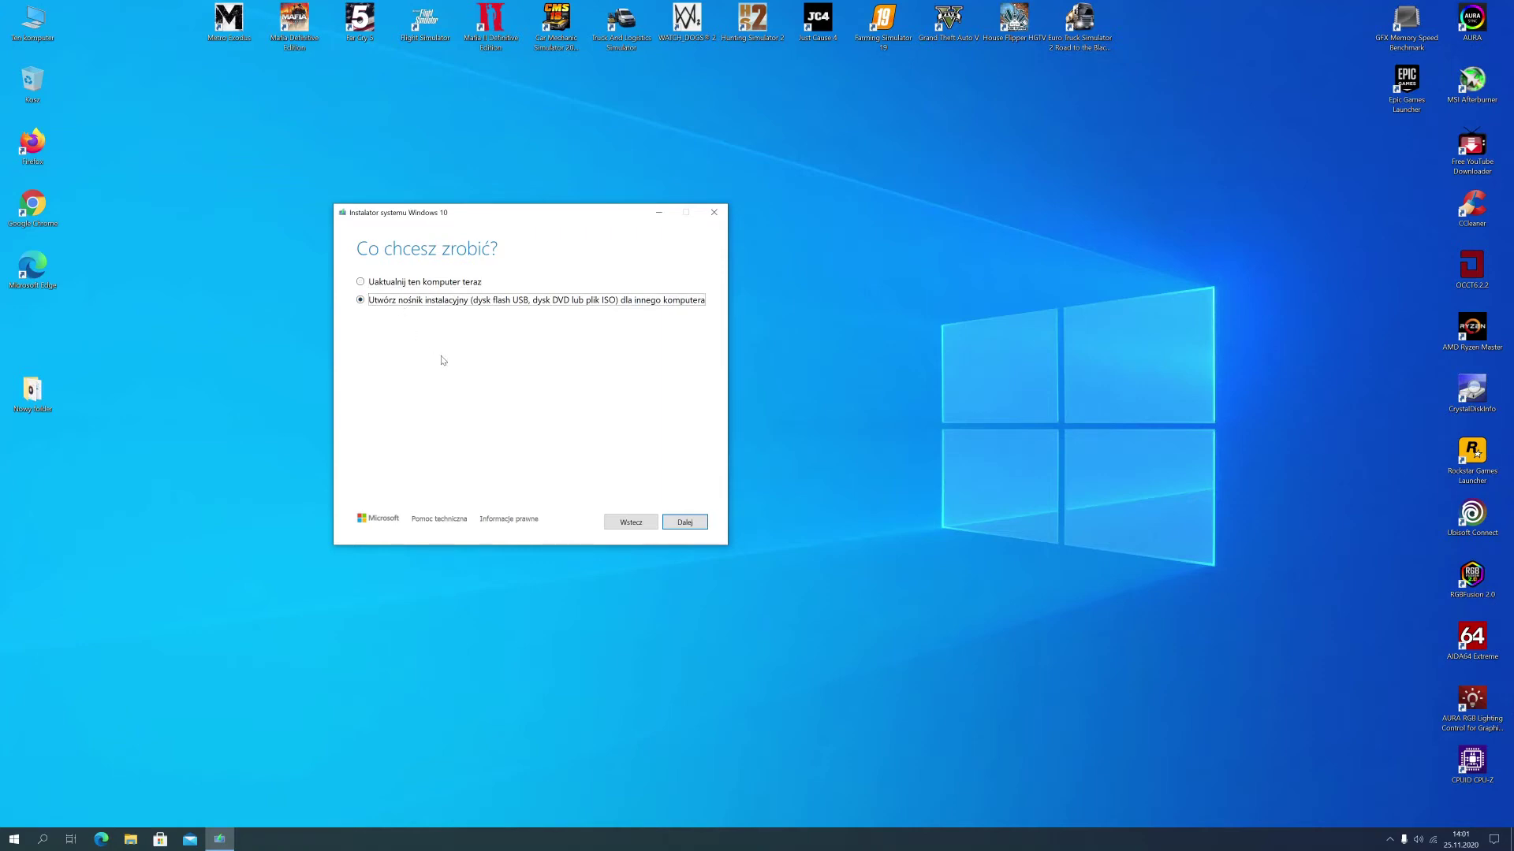
left_click(685, 522)
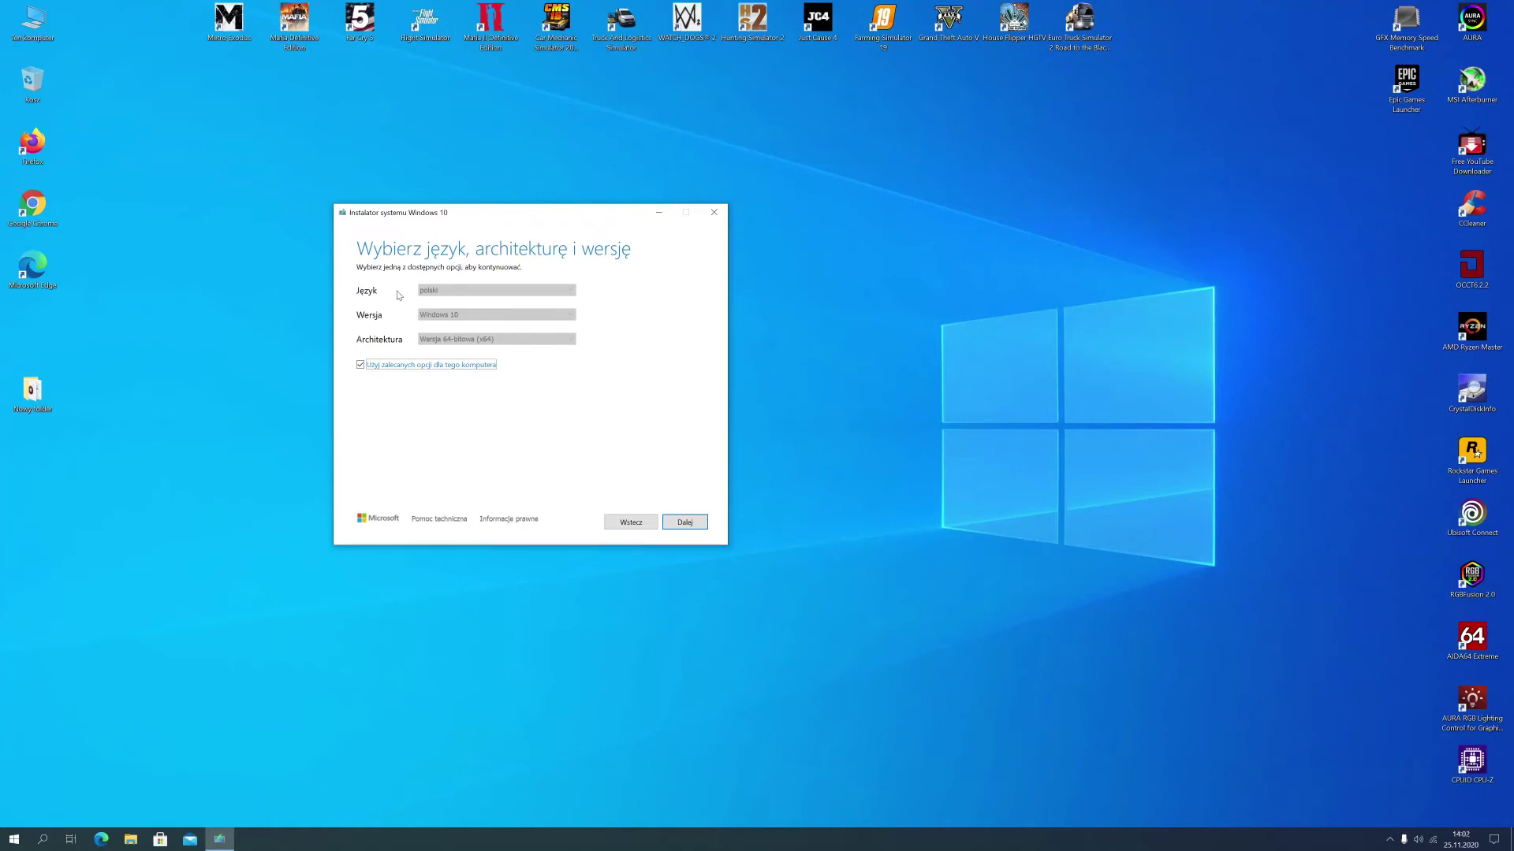
Turn off the recommended options, keep Polish and Windows 10, select the 64-bit (x64) architecture and continue
left_click(432, 366)
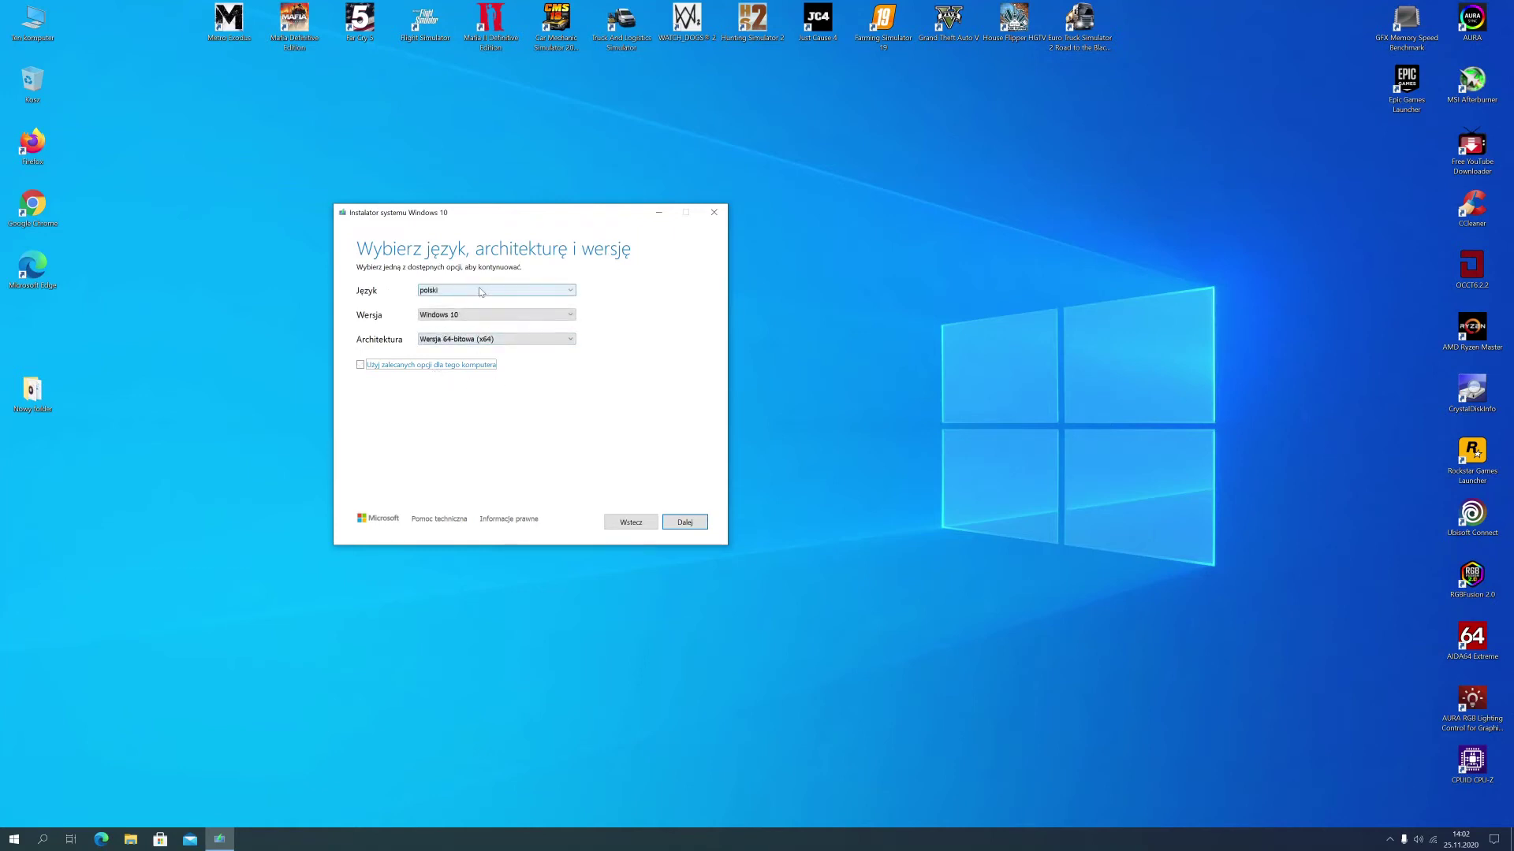
left_click(484, 314)
left_click(483, 324)
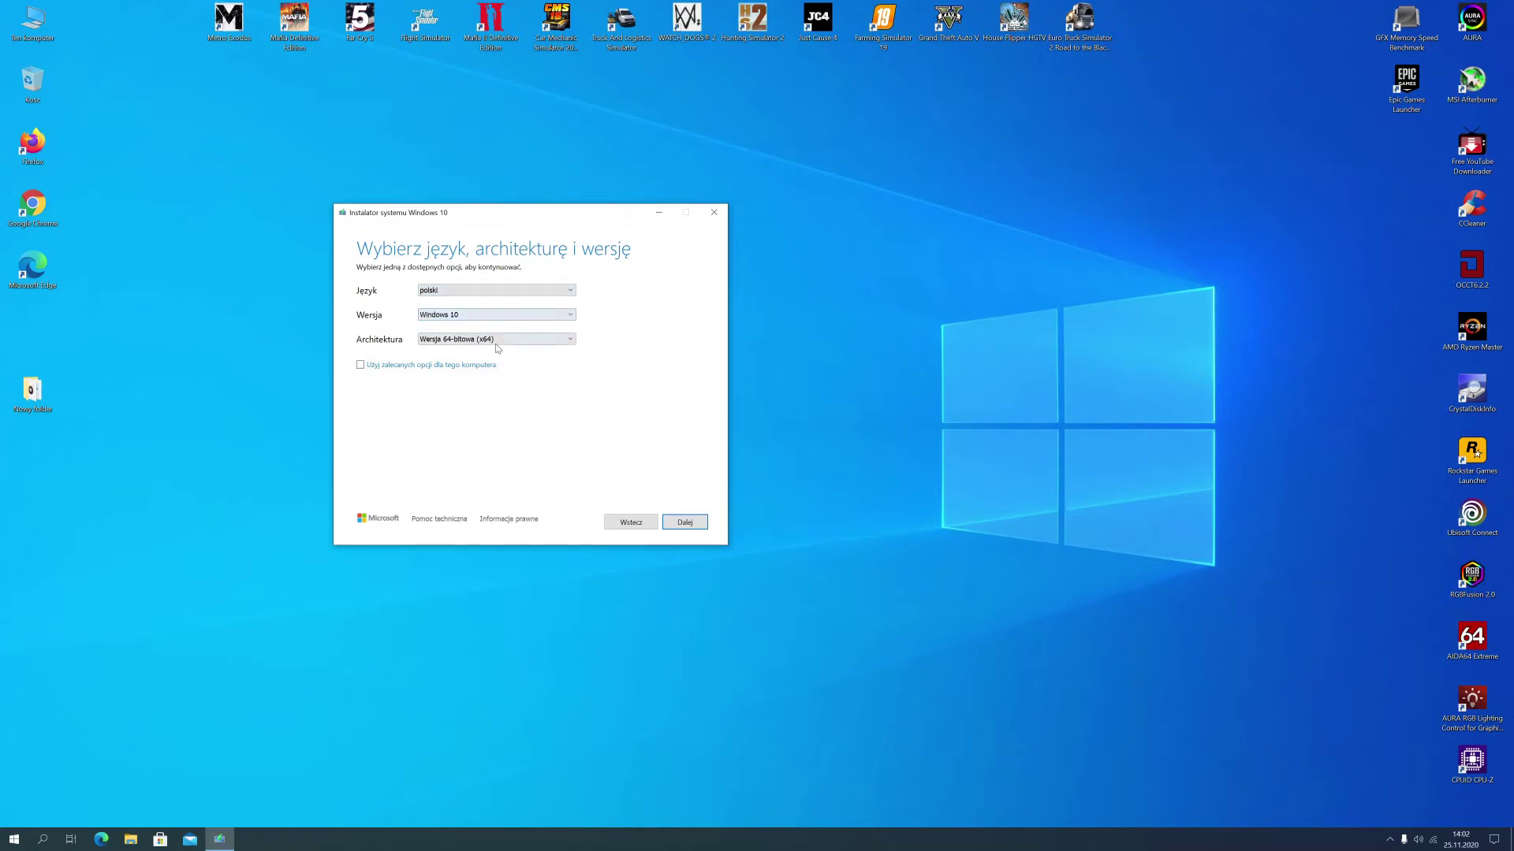
left_click(498, 342)
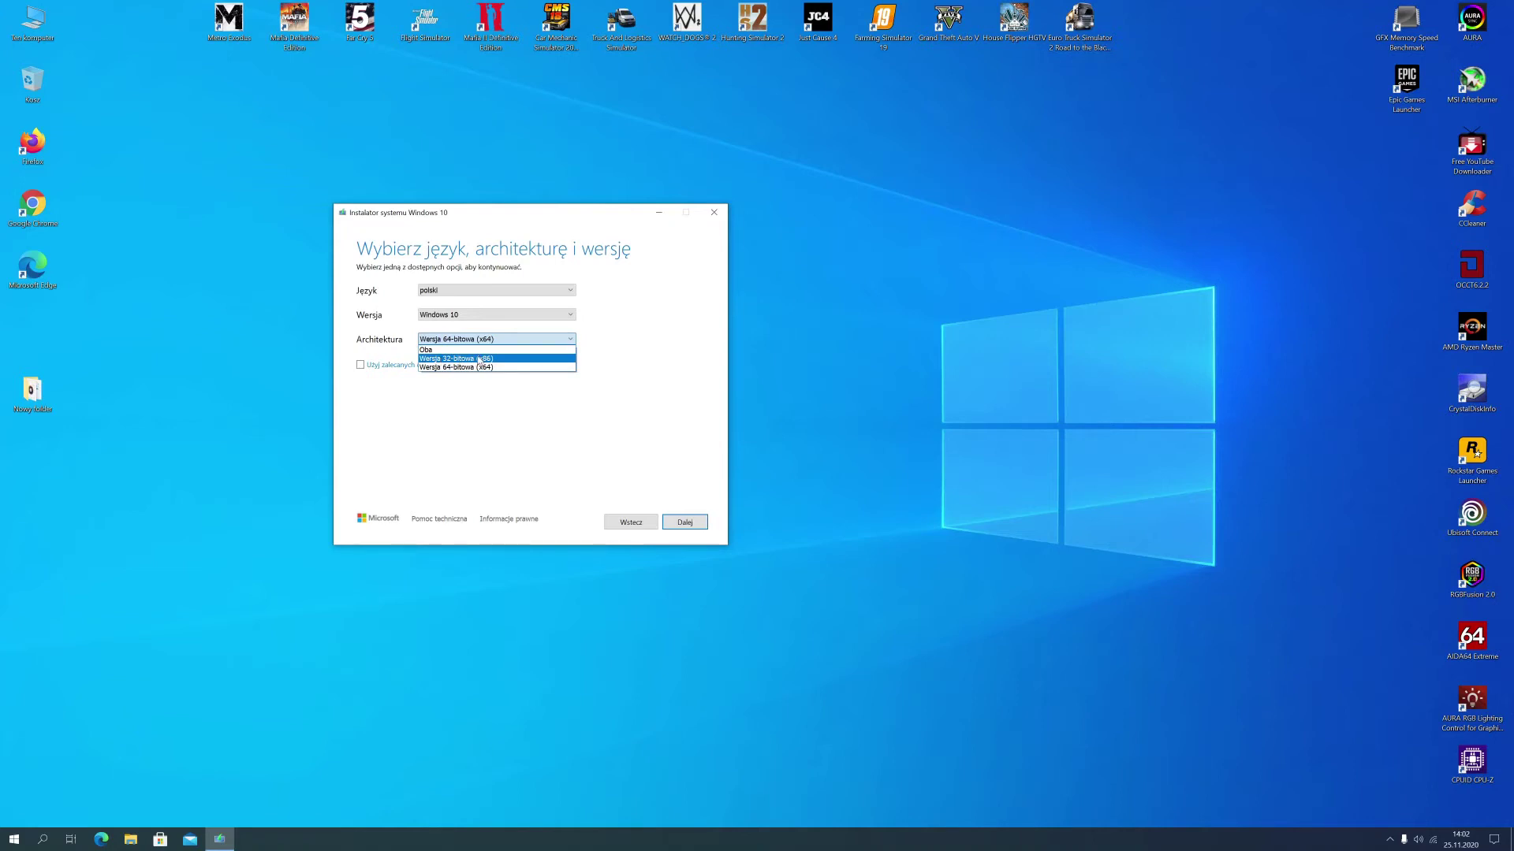
left_click(457, 388)
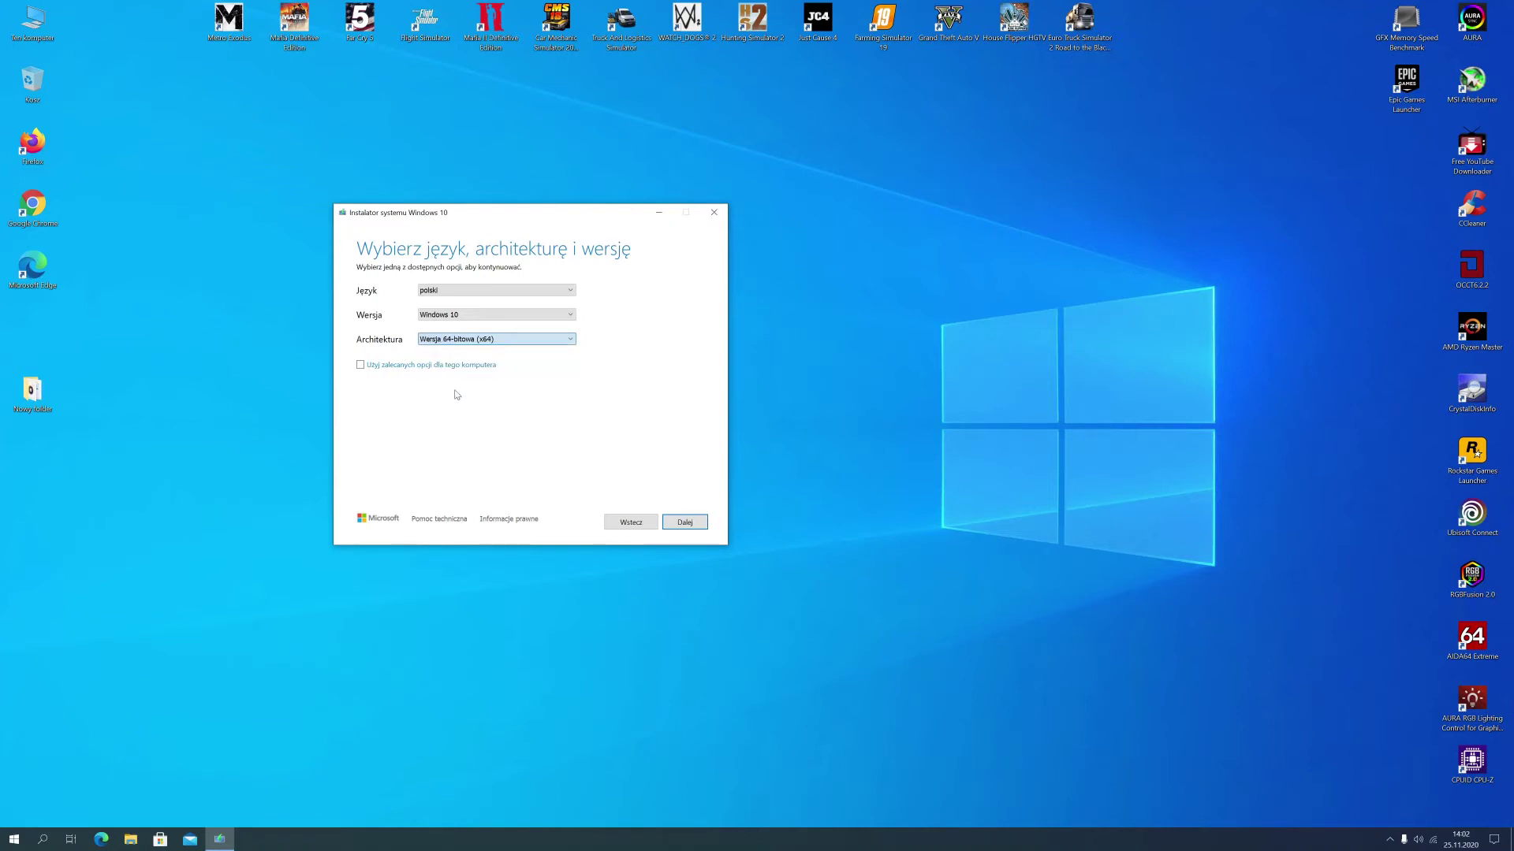
left_click(461, 342)
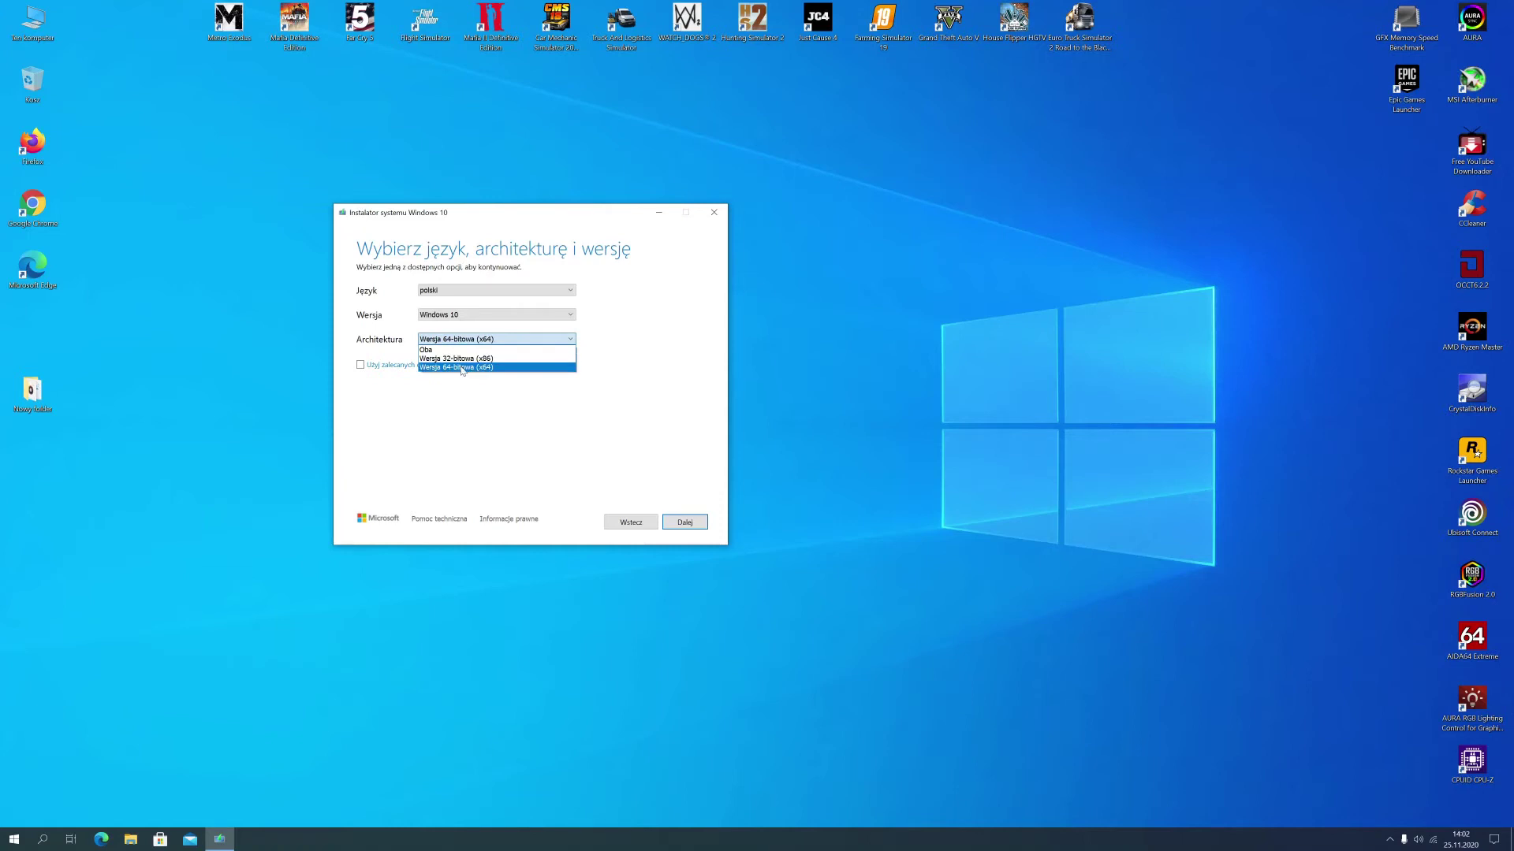
left_click(465, 367)
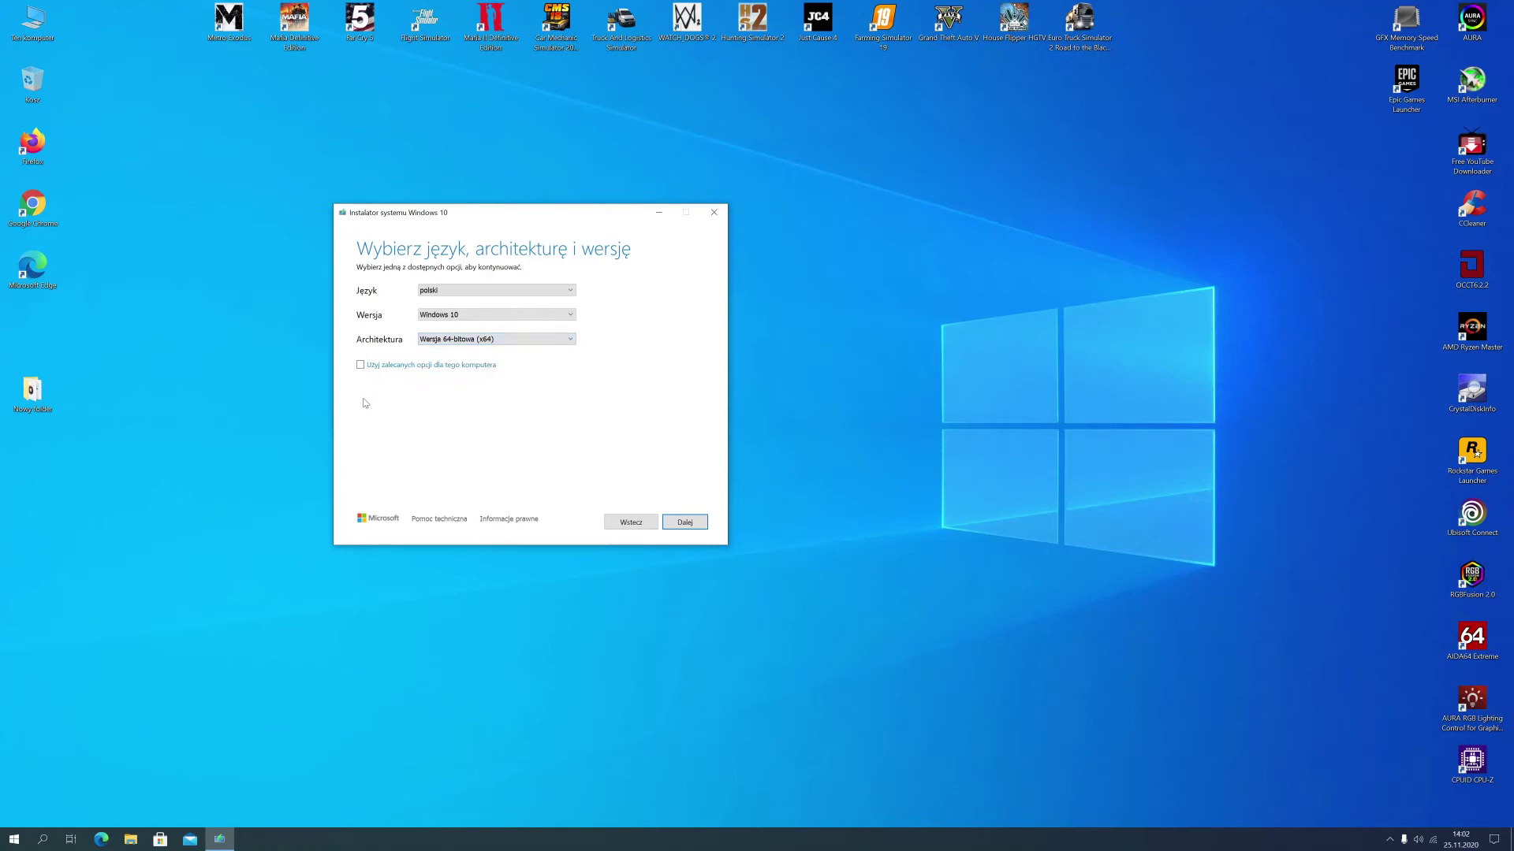
left_click(684, 524)
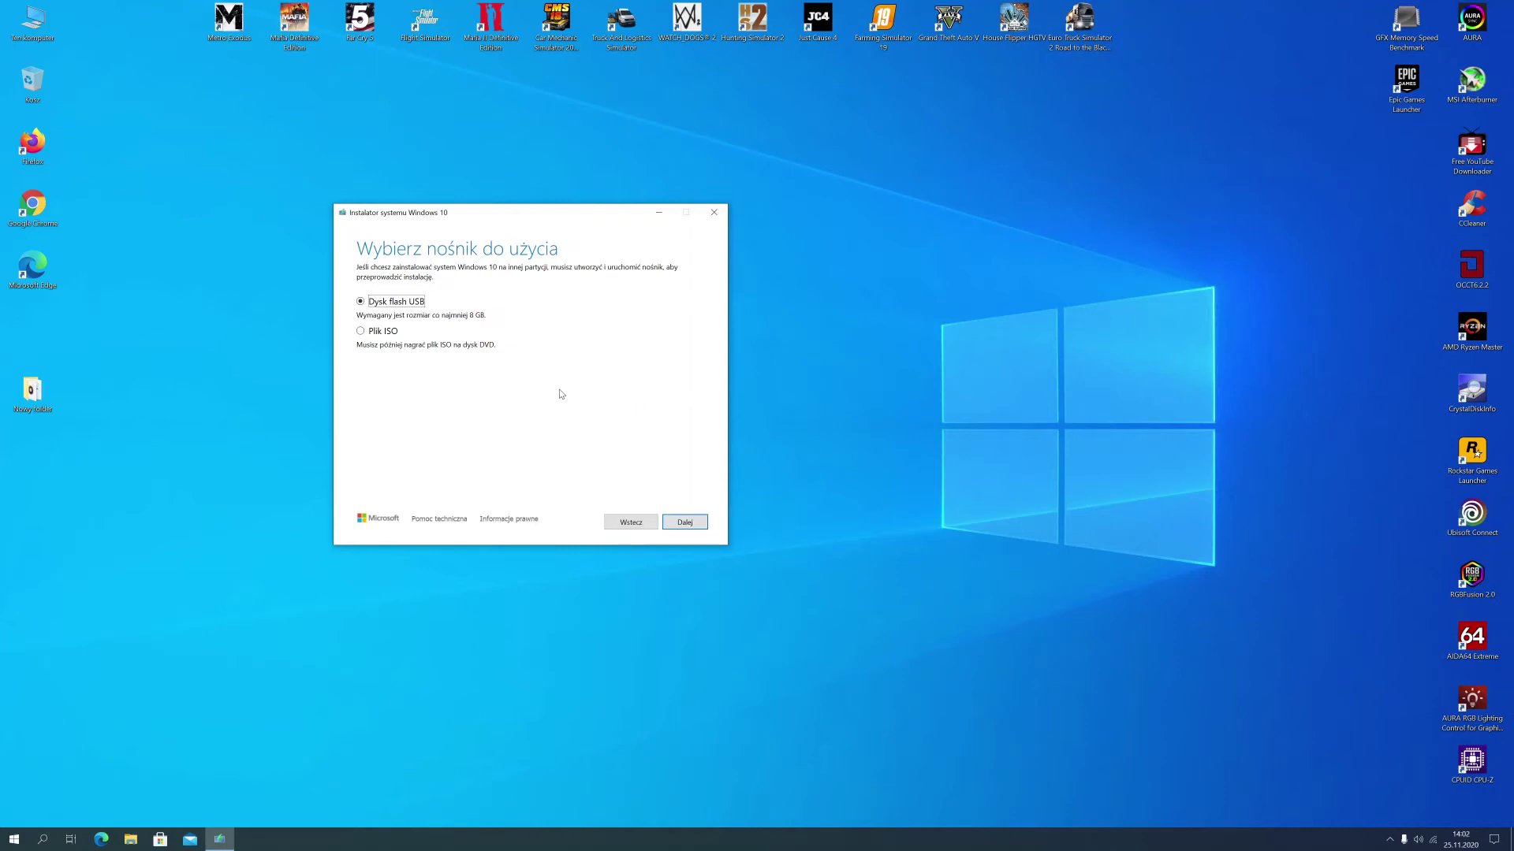
Choose the ISO file as the installation media, continue to the save location dialog and move it beside the installer
left_click(387, 332)
left_click(680, 524)
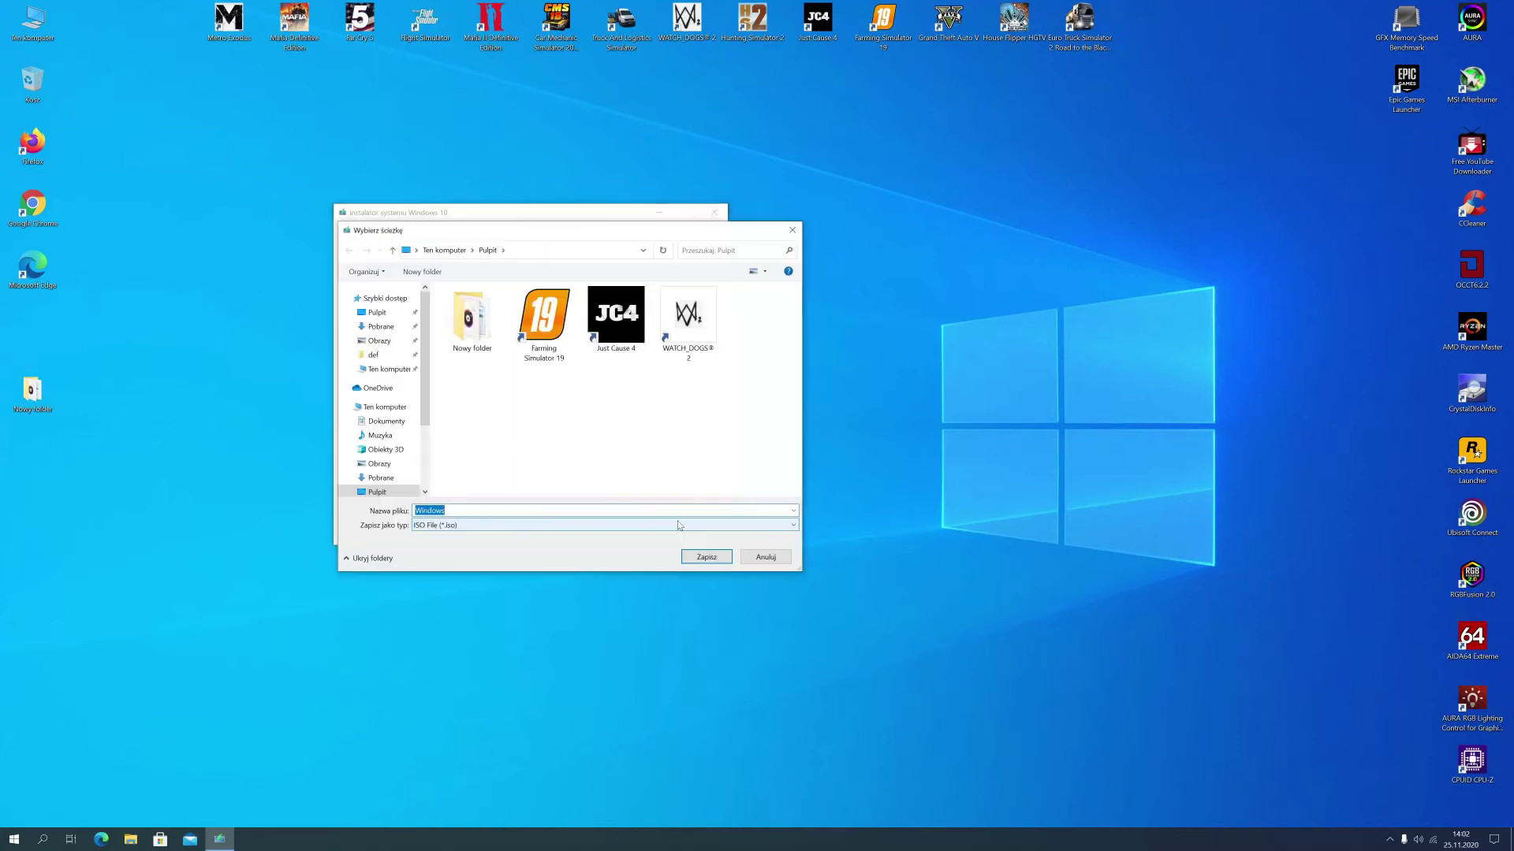
left_click_drag(549, 226, 994, 161)
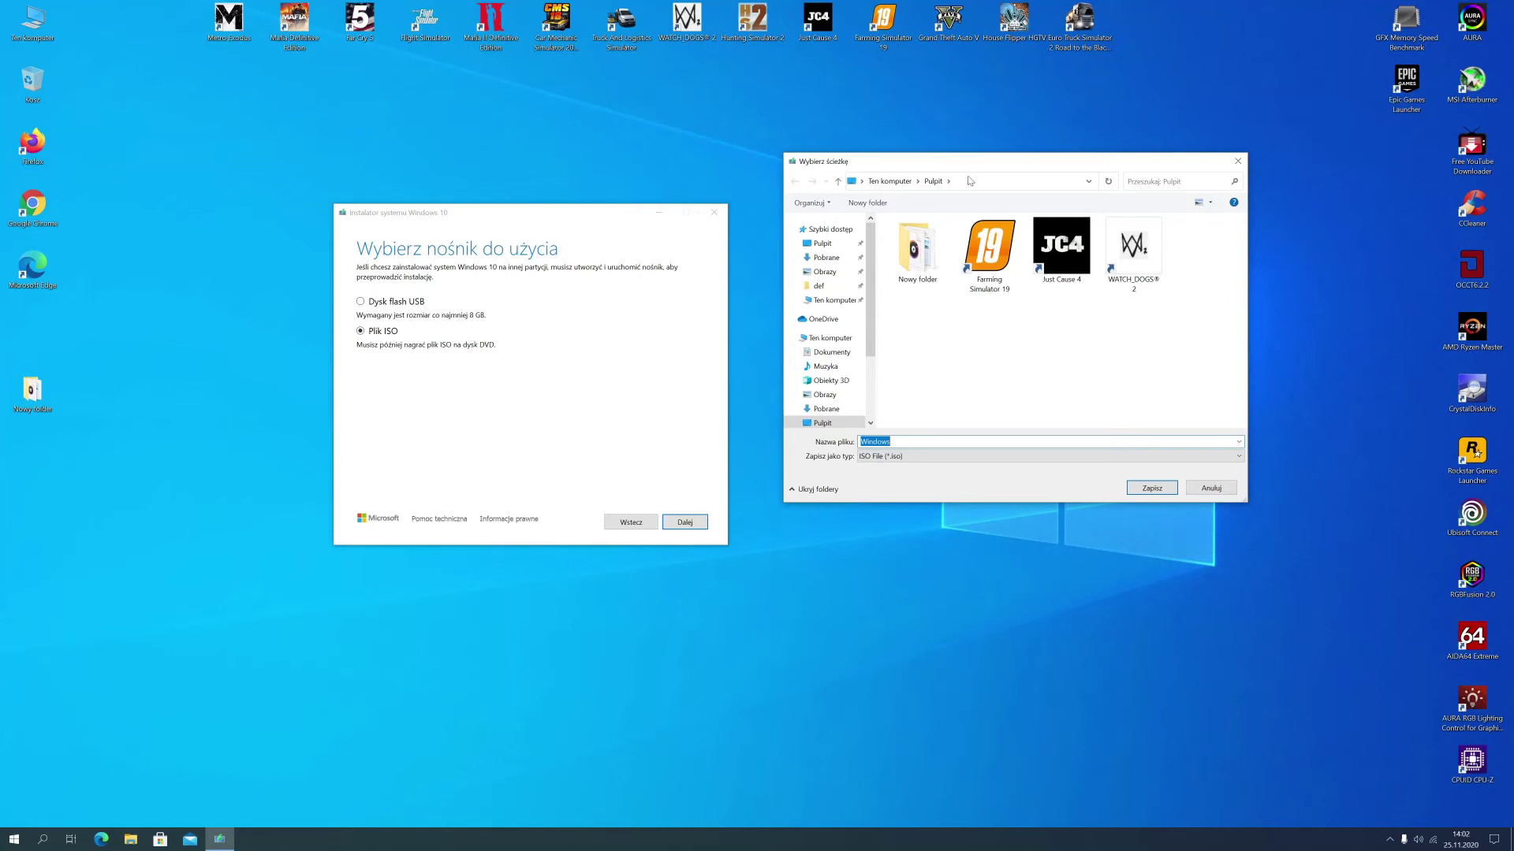
Look through the desktop and its Nowy folder as possible save locations for the ISO file
left_click(914, 442)
left_click(1004, 264)
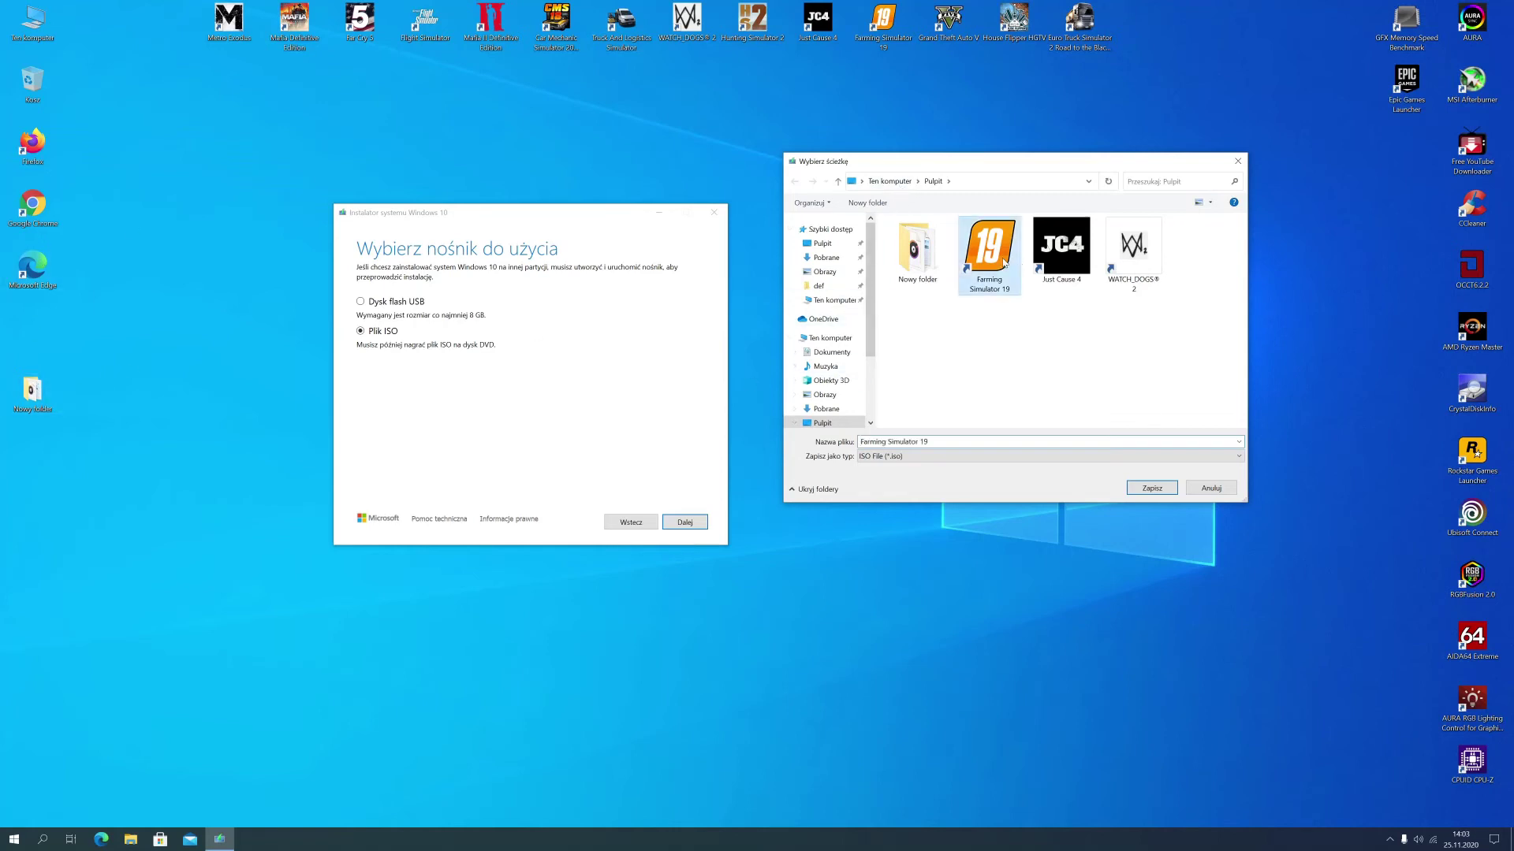
right_click(1003, 265)
left_click(932, 333)
double_click(931, 270)
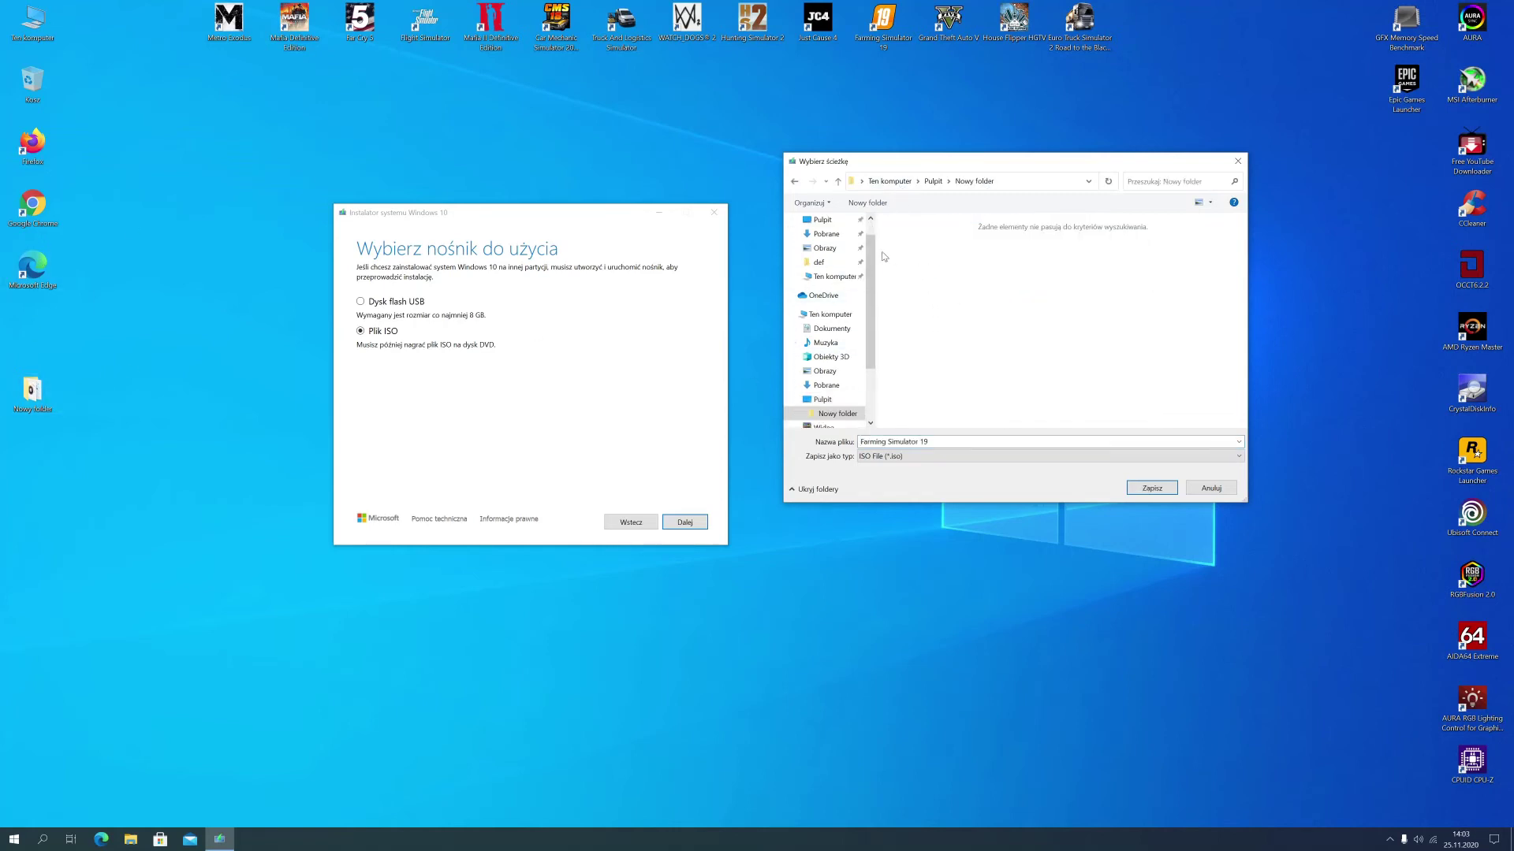
left_click(795, 181)
left_click_drag(878, 162, 819, 191)
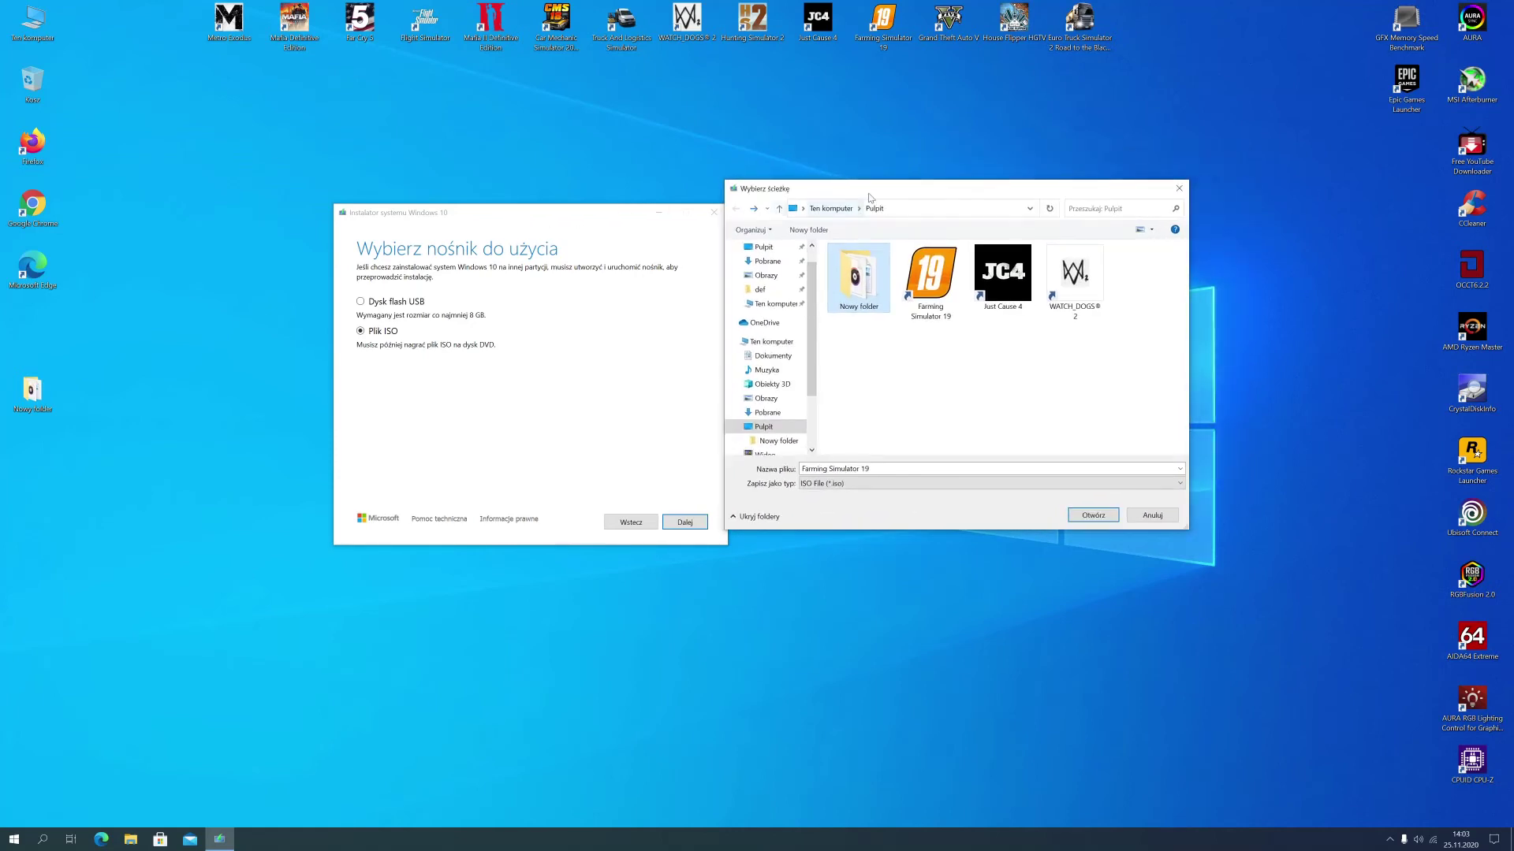
left_click_drag(870, 197, 891, 197)
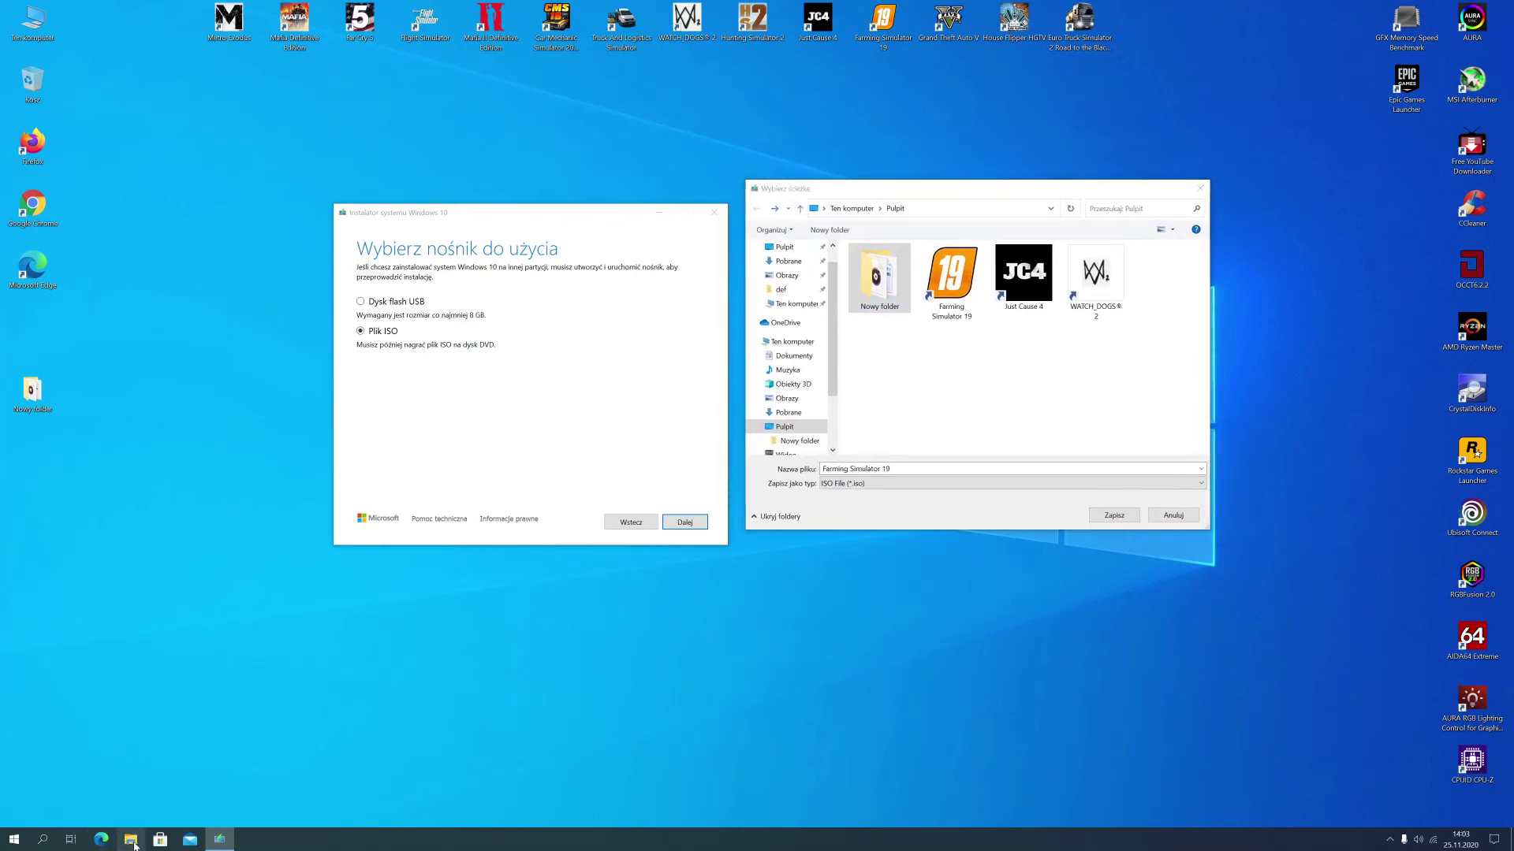
Check the contents of drive Inne (E:) in File Explorer, return to the drive overview and close the window
left_click(130, 839)
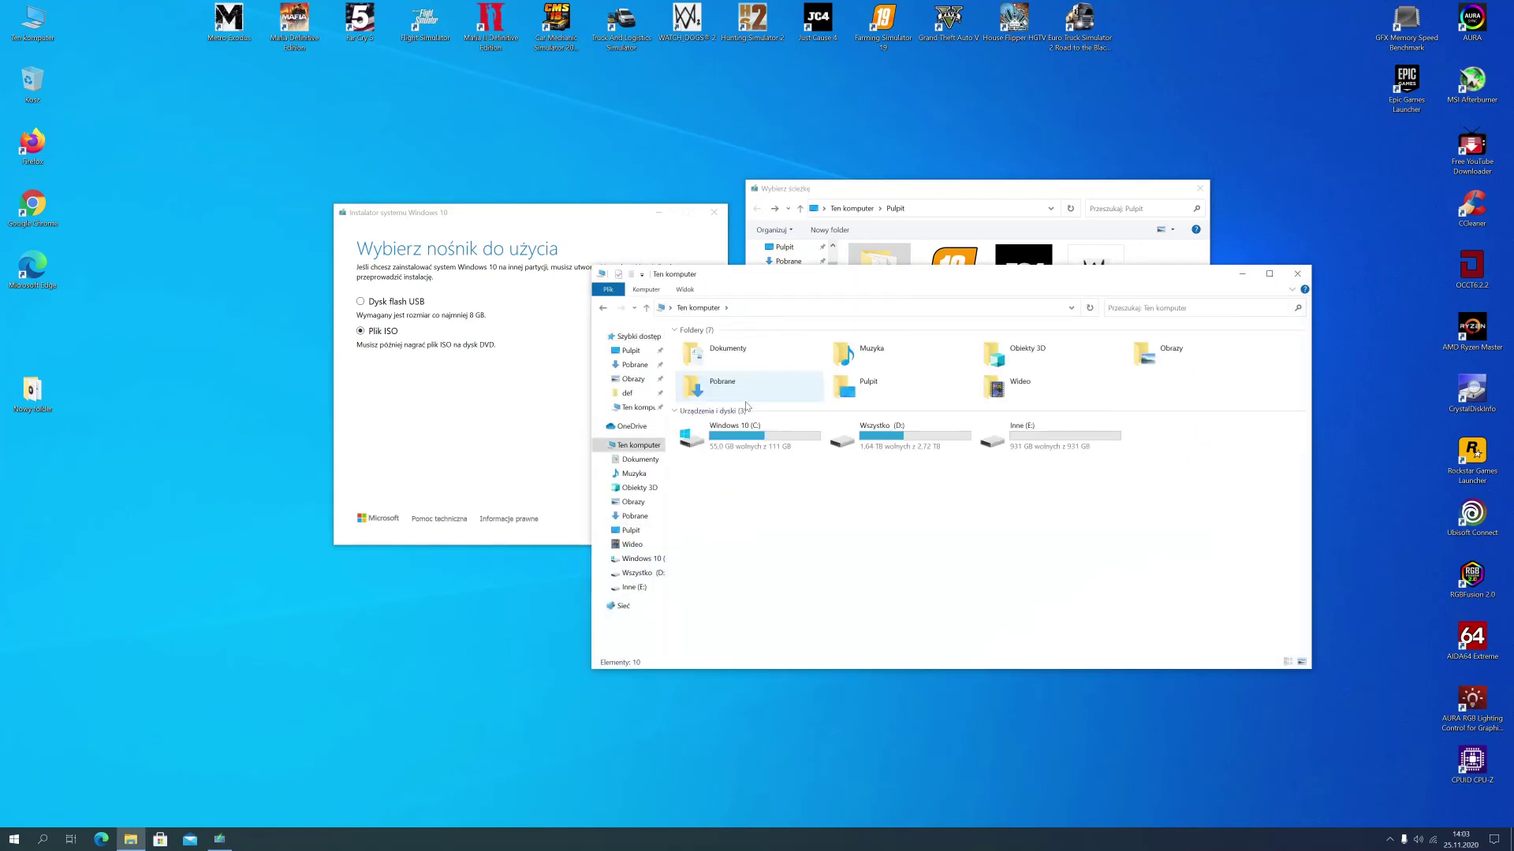
left_click(1044, 437)
double_click(1044, 436)
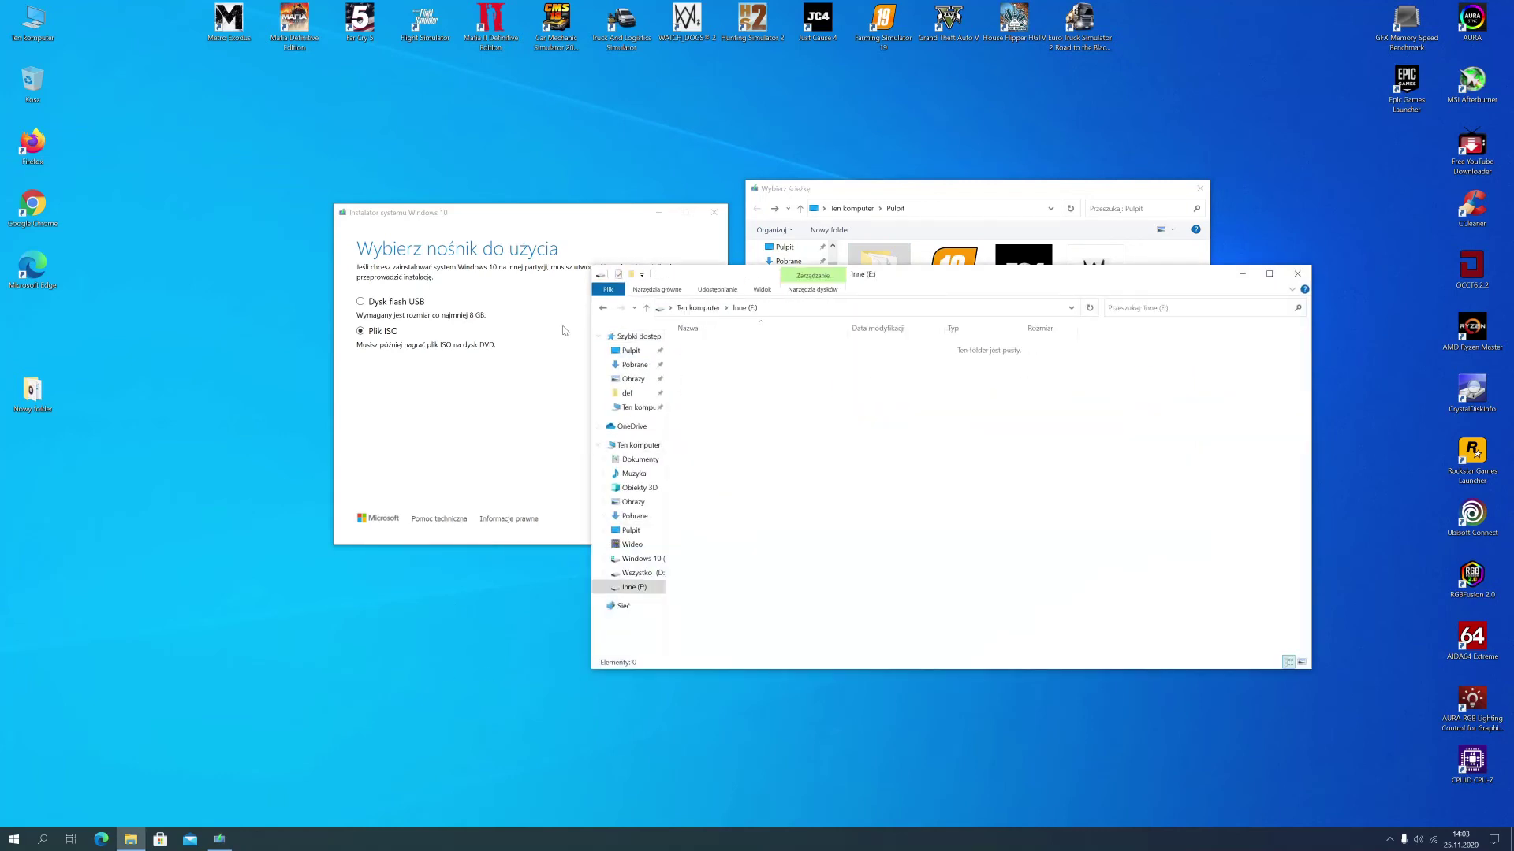
key("alt+Left")
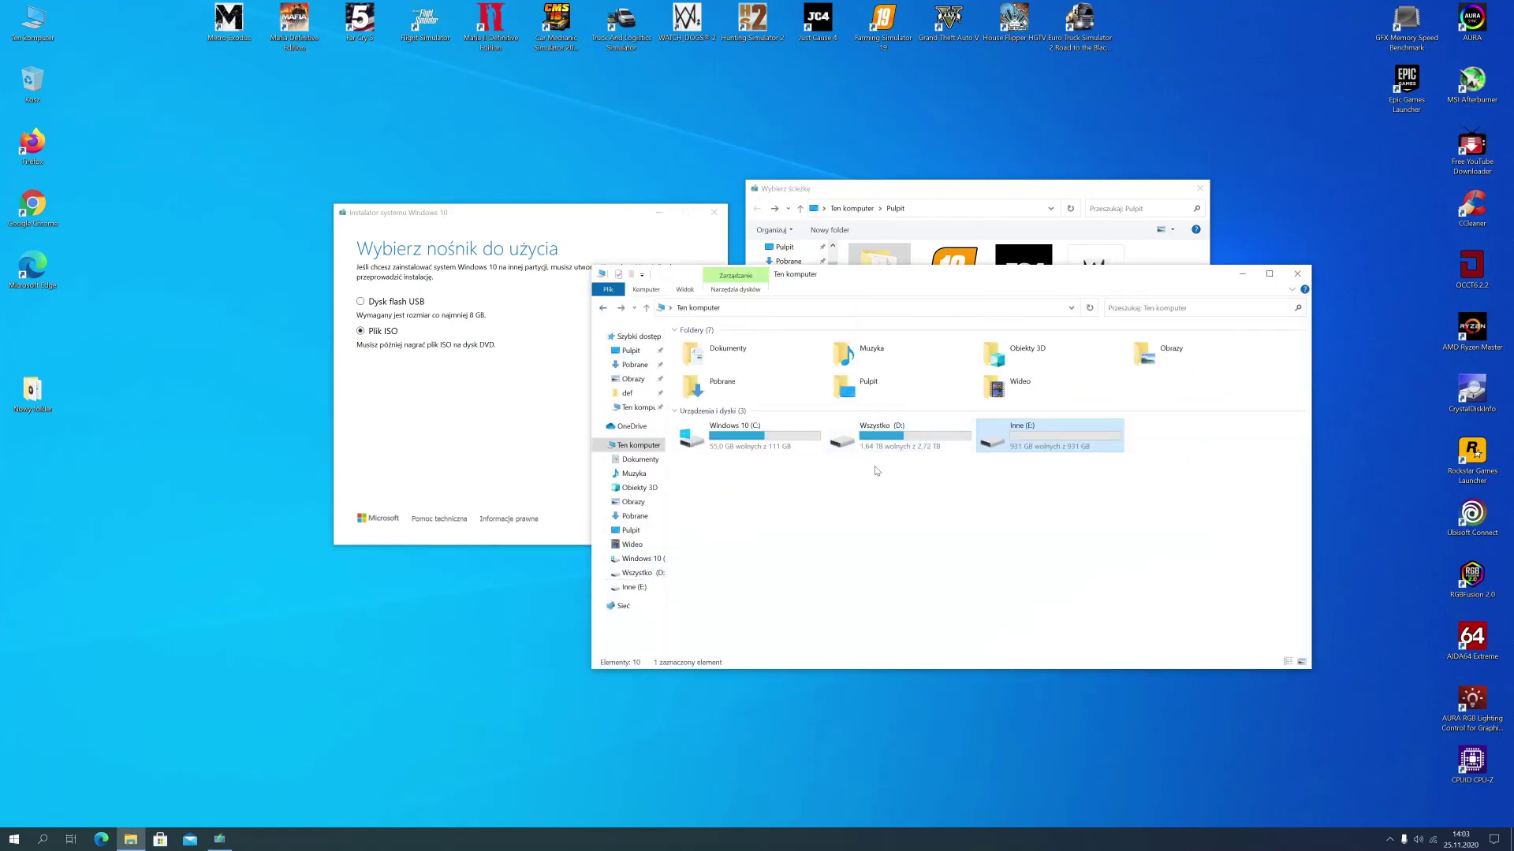
left_click(1297, 274)
Cancel choosing the ISO save path and return to the installer's media selection page
mouse_move(971, 195)
left_mouse_down()
mouse_move(981, 203)
mouse_move(953, 211)
left_mouse_up()
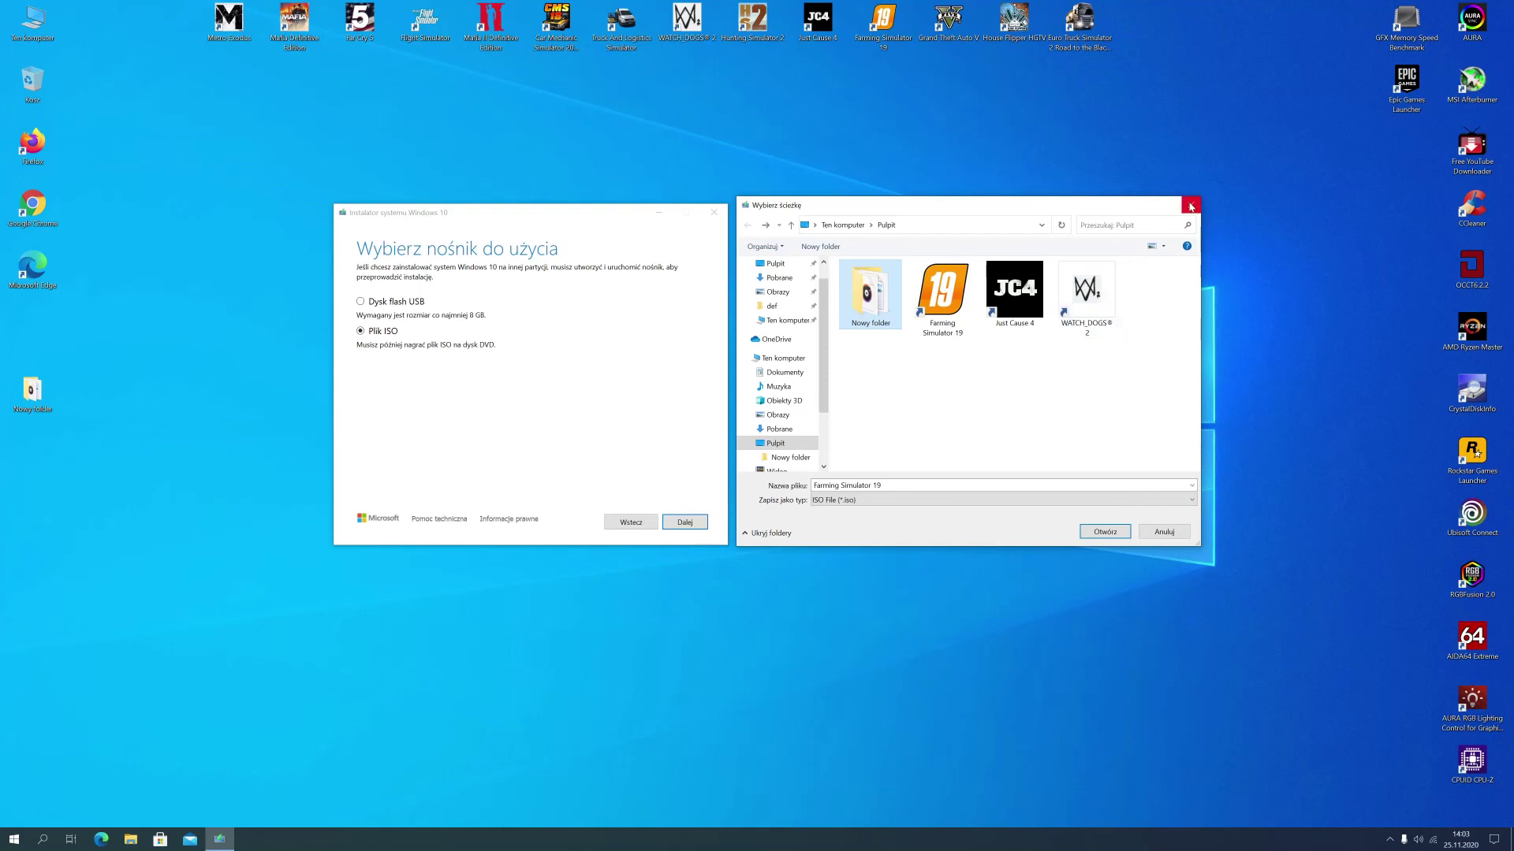
left_click(1190, 205)
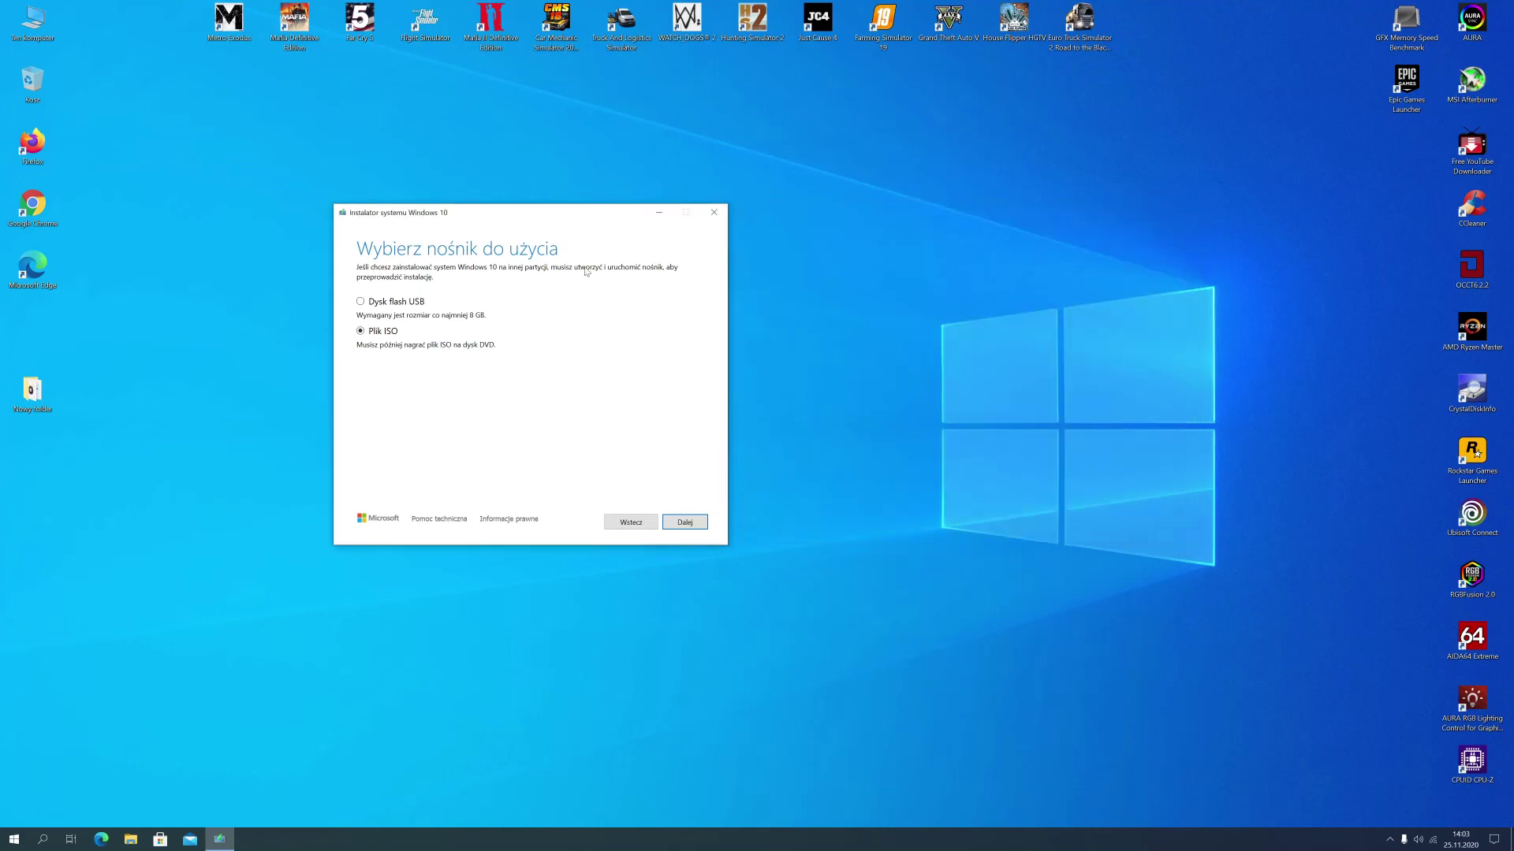
left_click_drag(549, 218, 603, 246)
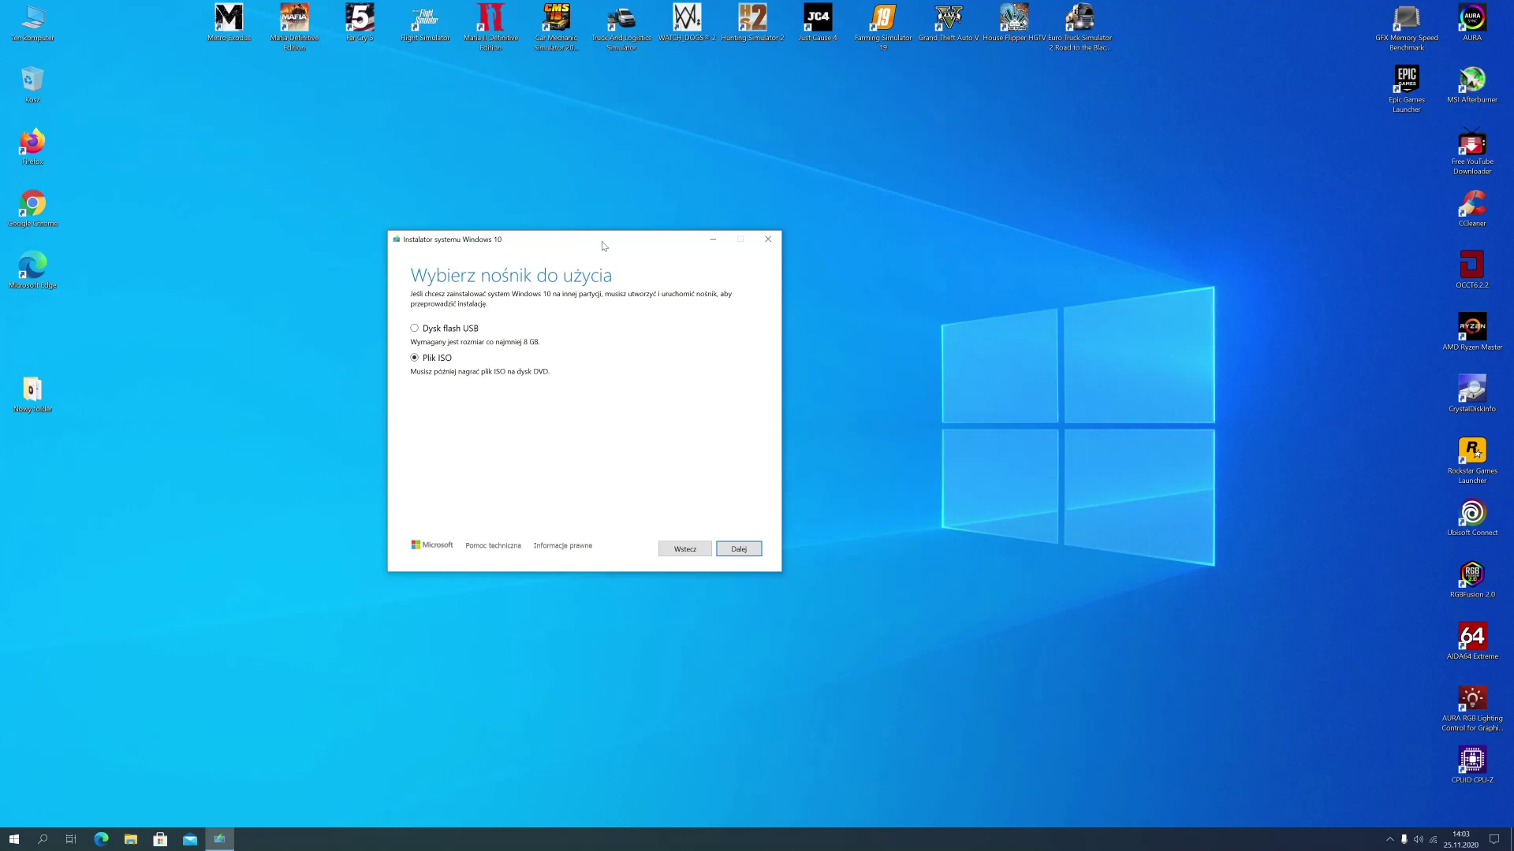
left_click_drag(603, 245, 566, 208)
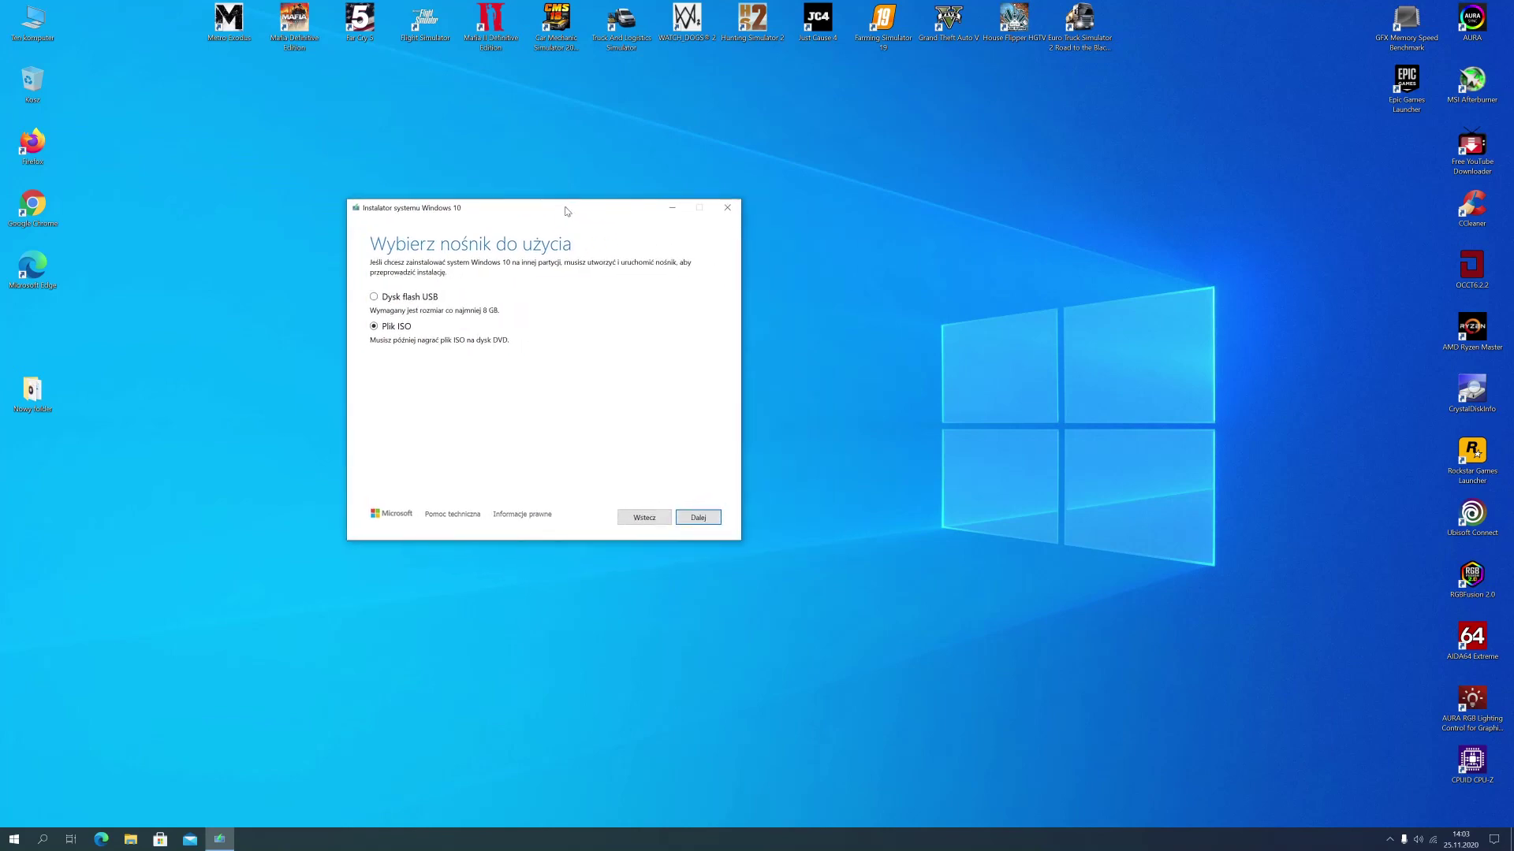